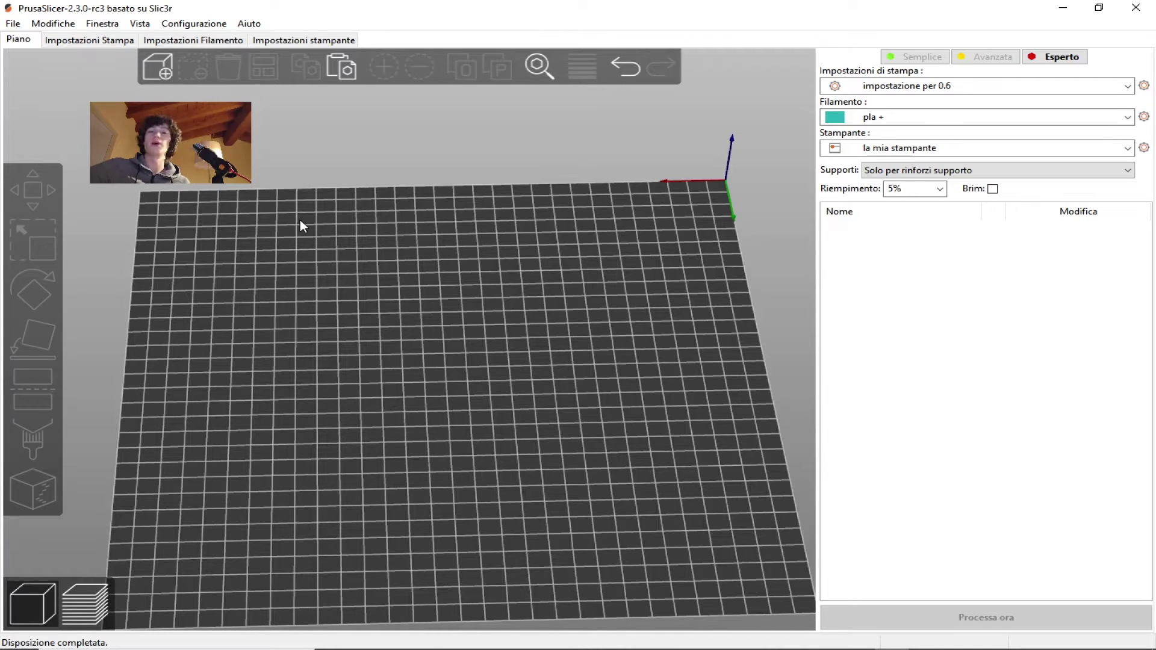
Step: Import 'staffa cavi CoreXY.stl' onto the bed and zoom in on it
{"action": "left_click", "coordinate": [163, 66]}
{"action": "mouse_move", "coordinate": [594, 378]}
{"action": "left_mouse_down"}
{"action": "mouse_move", "coordinate": [499, 413]}
{"action": "mouse_move", "coordinate": [463, 366]}
{"action": "mouse_move", "coordinate": [481, 365]}
{"action": "left_mouse_up"}
{"action": "scroll", "coordinate": [480, 363], "scroll_direction": "up", "scroll_amount": 1}
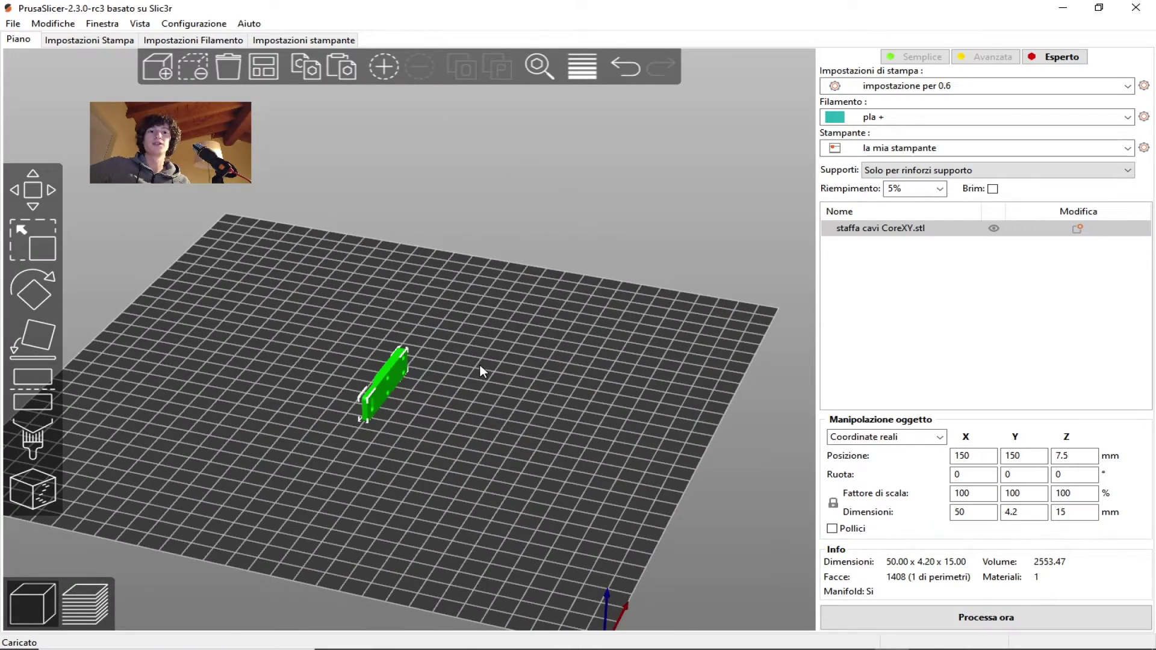
{"action": "scroll", "coordinate": [401, 403], "scroll_direction": "up", "scroll_amount": 1}
{"action": "scroll", "coordinate": [393, 416], "scroll_direction": "up", "scroll_amount": 1}
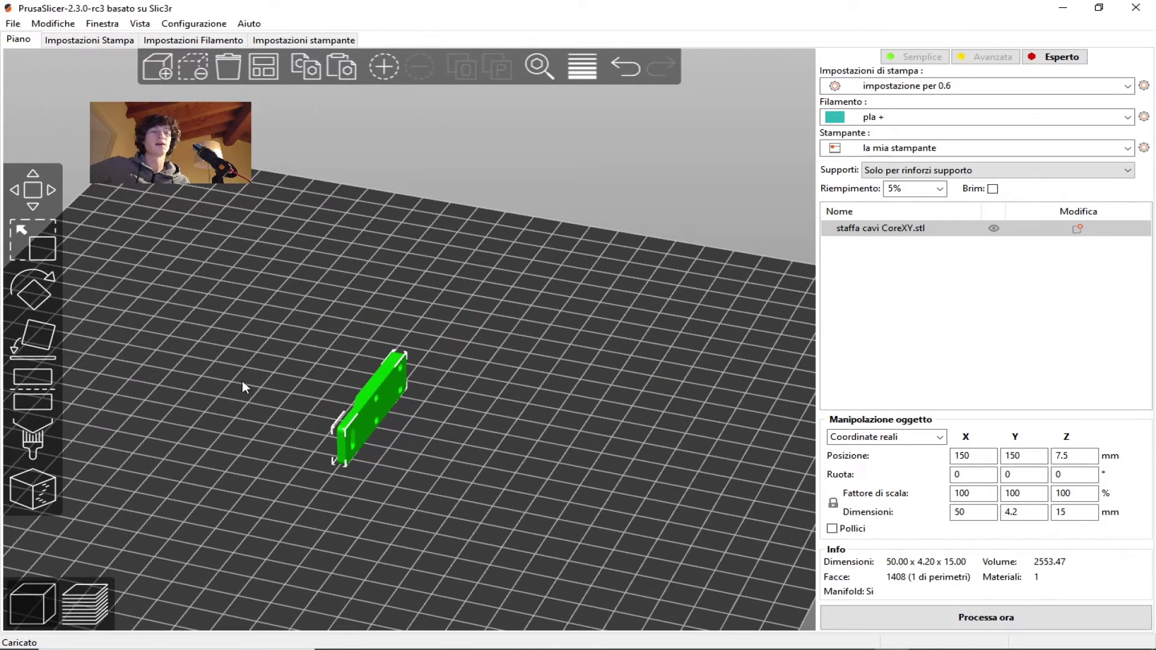
Step: Lay the bracket flat on its broad face using Place on face
{"action": "left_click", "coordinate": [52, 347]}
{"action": "left_click", "coordinate": [372, 410]}
{"action": "mouse_move", "coordinate": [508, 510]}
{"action": "left_mouse_down"}
{"action": "mouse_move", "coordinate": [545, 490]}
{"action": "mouse_move", "coordinate": [529, 489]}
{"action": "mouse_move", "coordinate": [486, 439]}
{"action": "mouse_move", "coordinate": [466, 459]}
{"action": "mouse_move", "coordinate": [566, 475]}
{"action": "mouse_move", "coordinate": [493, 479]}
{"action": "mouse_move", "coordinate": [601, 434]}
{"action": "left_mouse_up"}
{"action": "scroll", "coordinate": [494, 478], "scroll_direction": "down", "scroll_amount": 3}
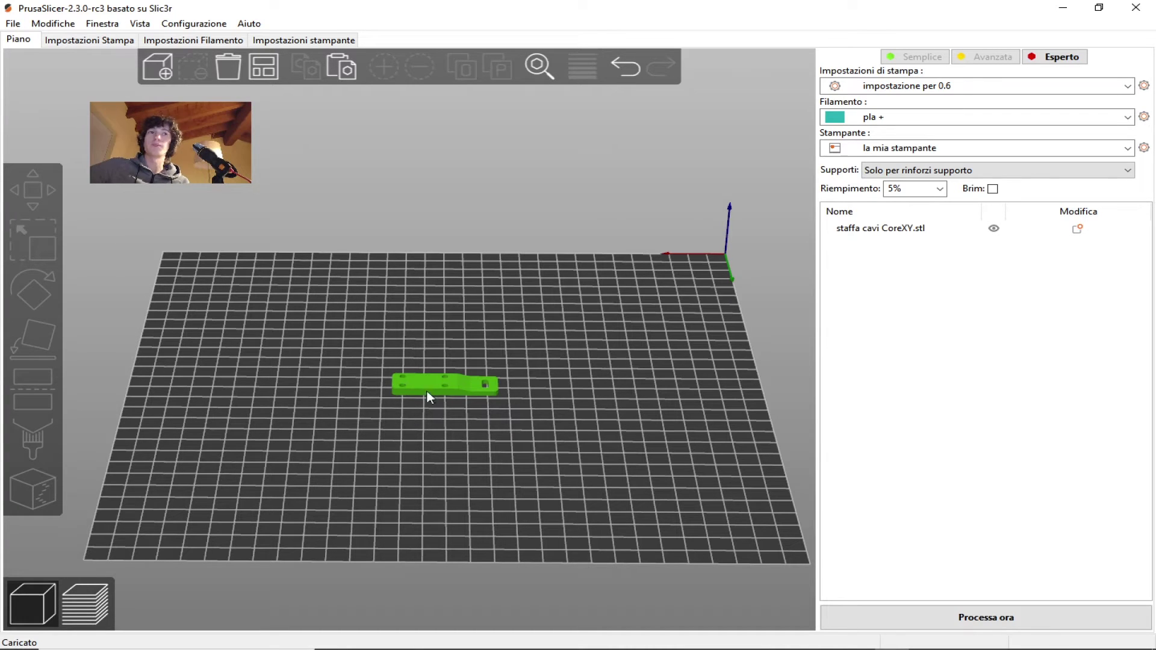
{"action": "left_click", "coordinate": [420, 379]}
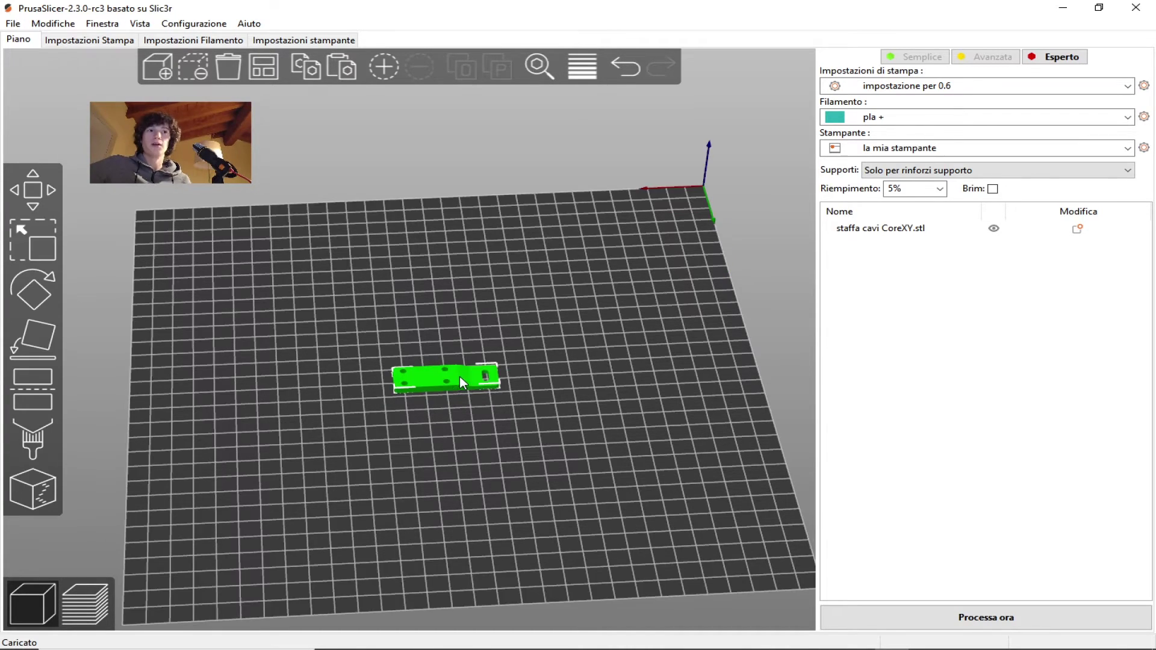
{"action": "key", "text": "ctrl+c"}
{"action": "key", "text": "ctrl+v"}
{"action": "key", "text": "ctrl+v"}
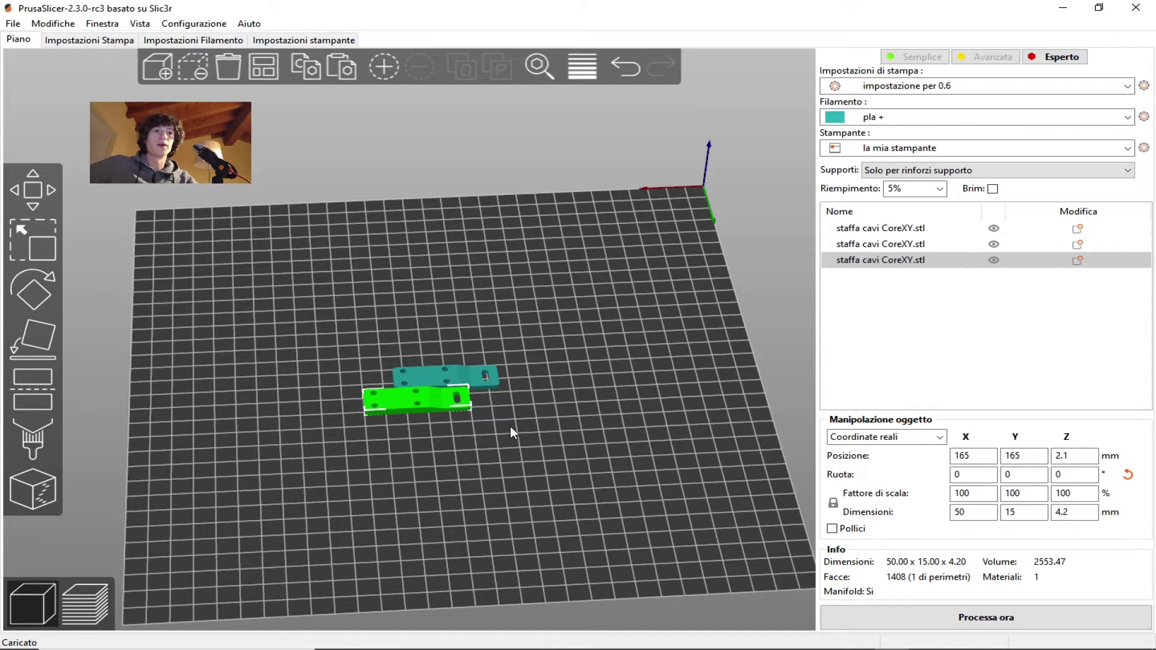
{"action": "key", "text": "ctrl+v"}
{"action": "key", "text": "ctrl+v"}
{"action": "key", "text": "ctrl+v"}
{"action": "key", "text": "ctrl+v"}
{"action": "key", "text": "ctrl+v"}
{"action": "key", "text": "ctrl+v"}
{"action": "key", "text": "ctrl+v"}
{"action": "key", "text": "ctrl+v"}
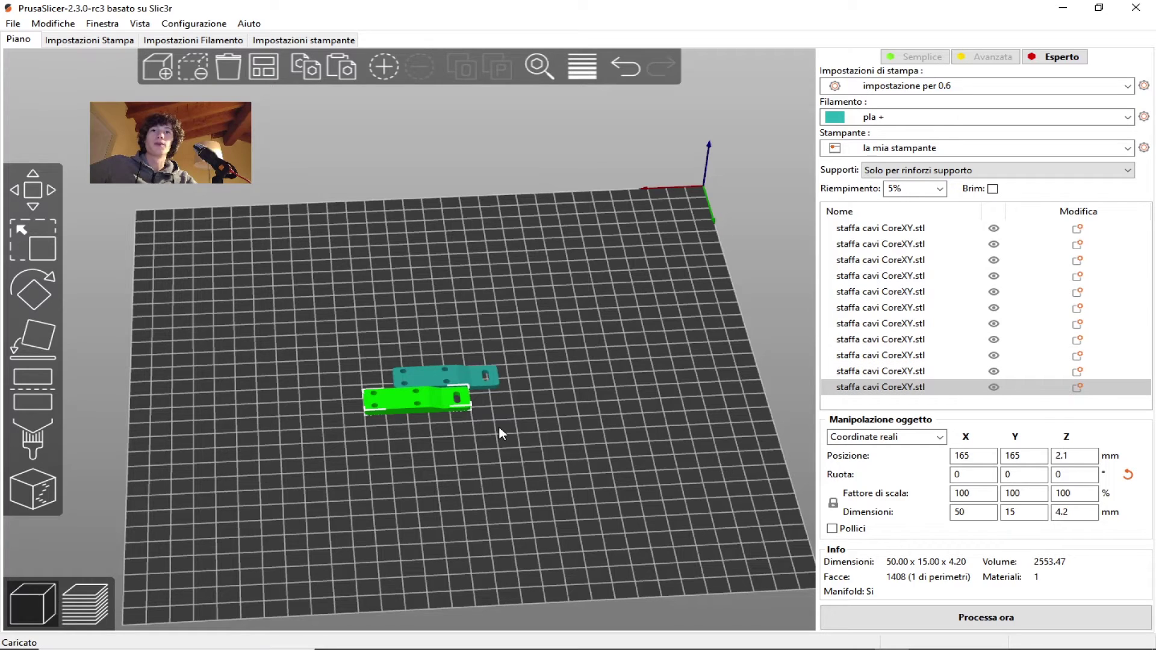
{"action": "key", "text": "ctrl+a"}
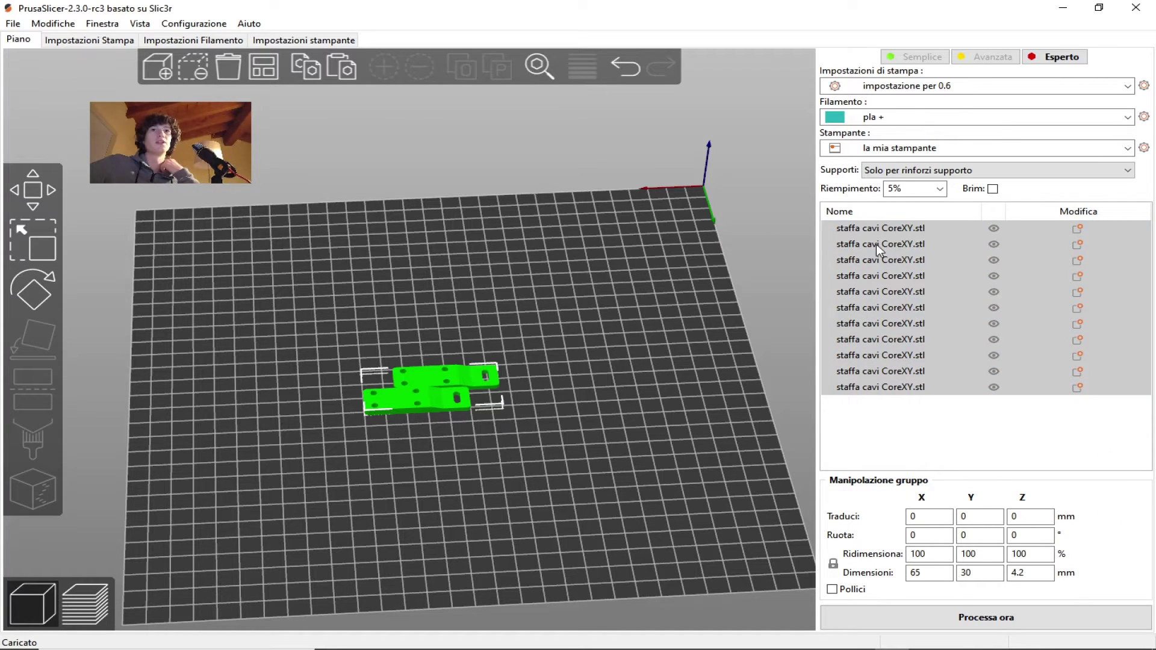
{"action": "left_click", "coordinate": [875, 244]}
{"action": "left_click", "coordinate": [894, 388], "text": "shift"}
{"action": "key", "text": "Delete"}
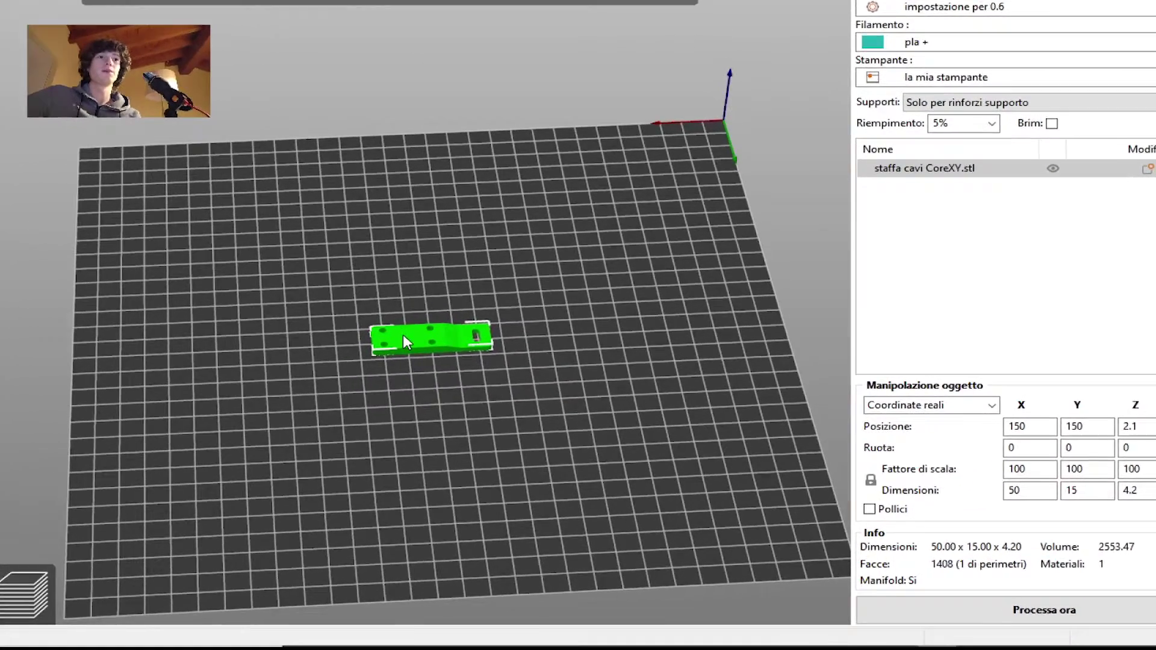
Step: Reselect the bracket and add a second instance with the + button
{"action": "right_click", "coordinate": [424, 379]}
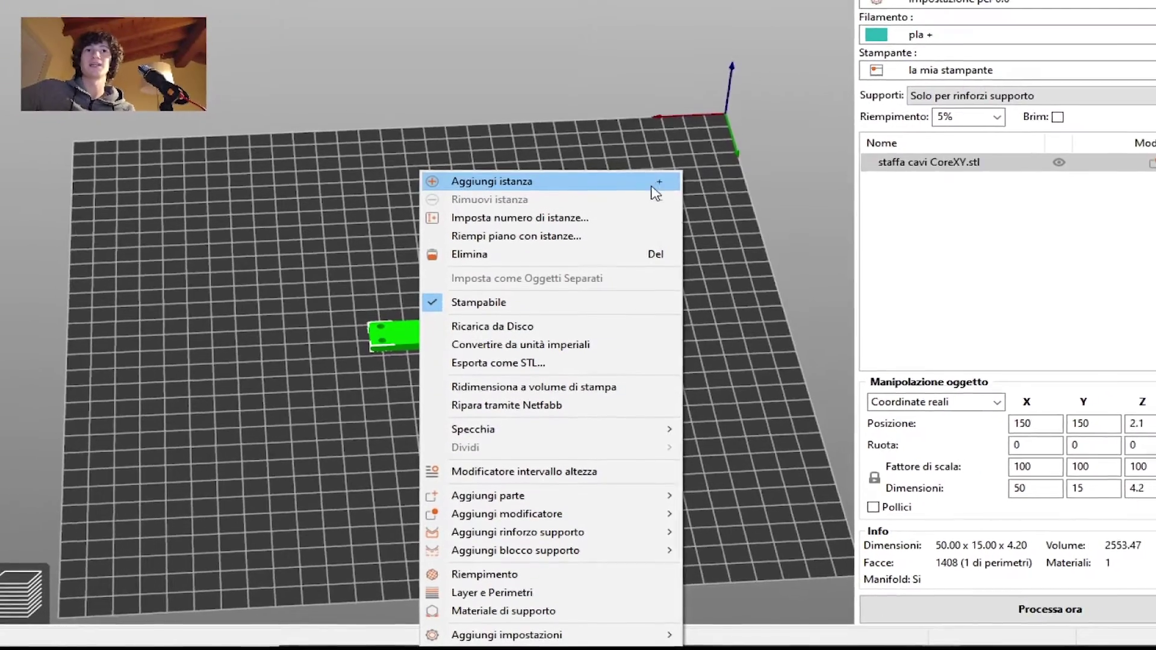
{"action": "key", "text": "Escape"}
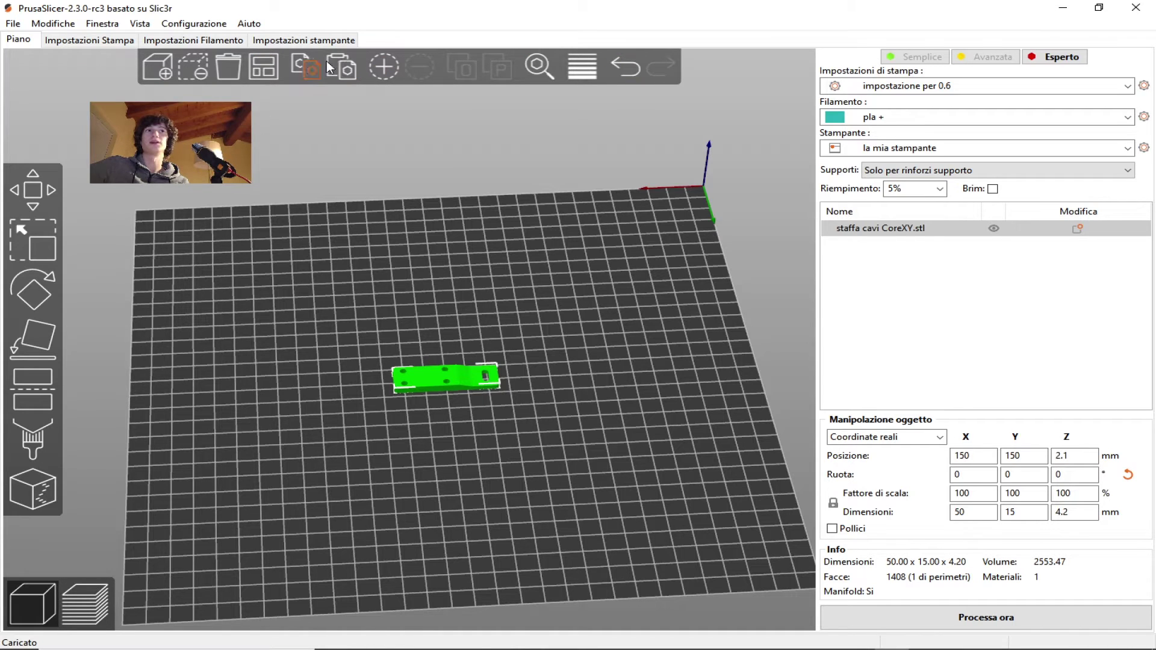
{"action": "left_click", "coordinate": [527, 343]}
{"action": "left_click", "coordinate": [418, 379]}
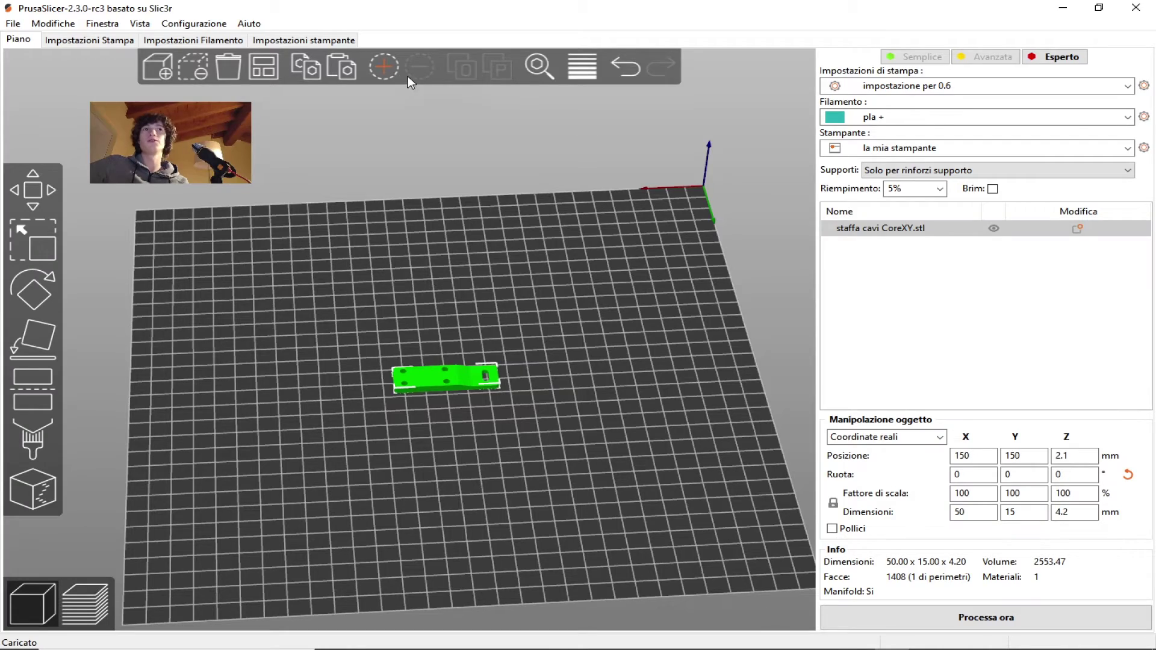
{"action": "left_click", "coordinate": [385, 69]}
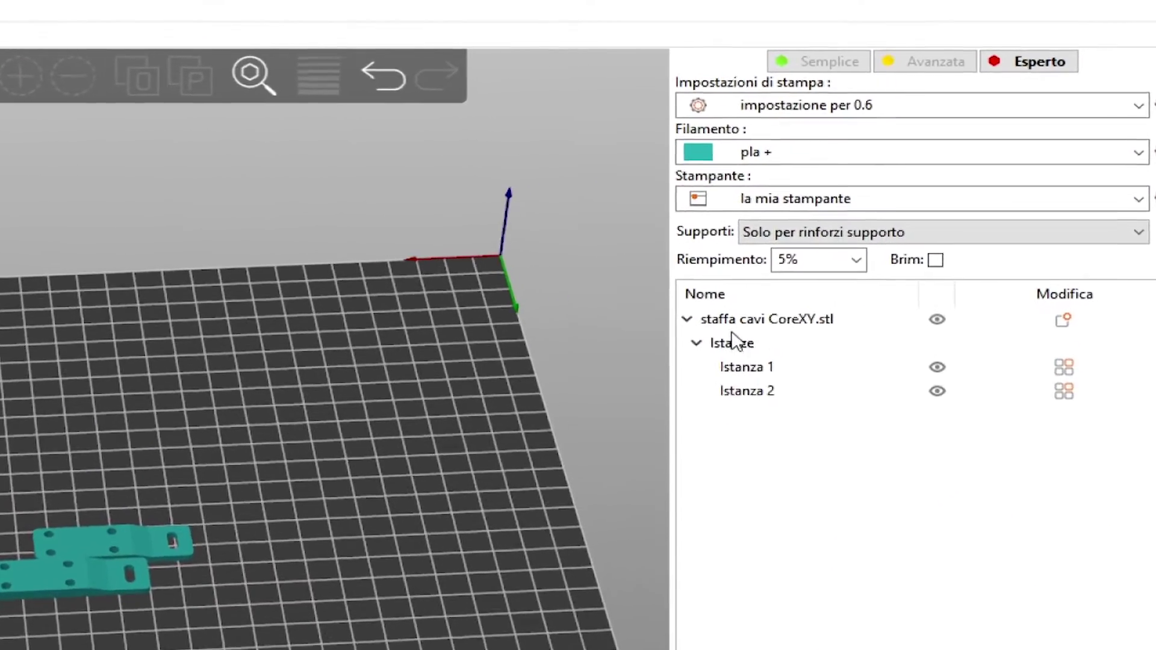
Step: Expand the bracket's entry in the object list to show its two instances
{"action": "left_click", "coordinate": [665, 333]}
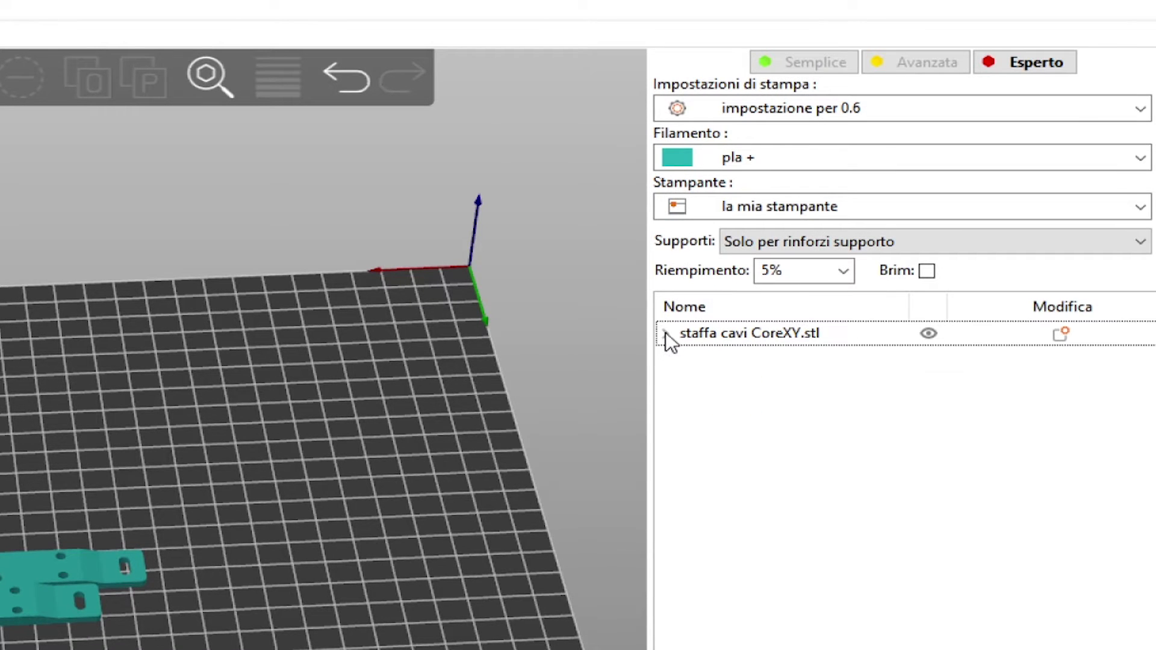
{"action": "left_click", "coordinate": [667, 334]}
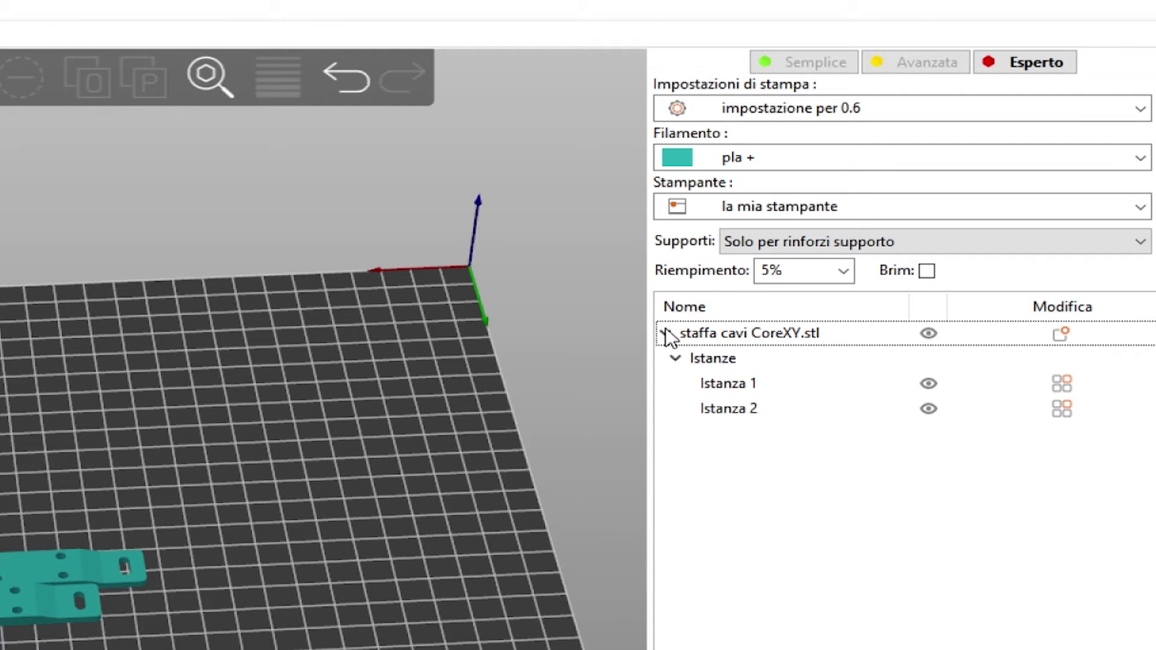
{"action": "left_click", "coordinate": [705, 337]}
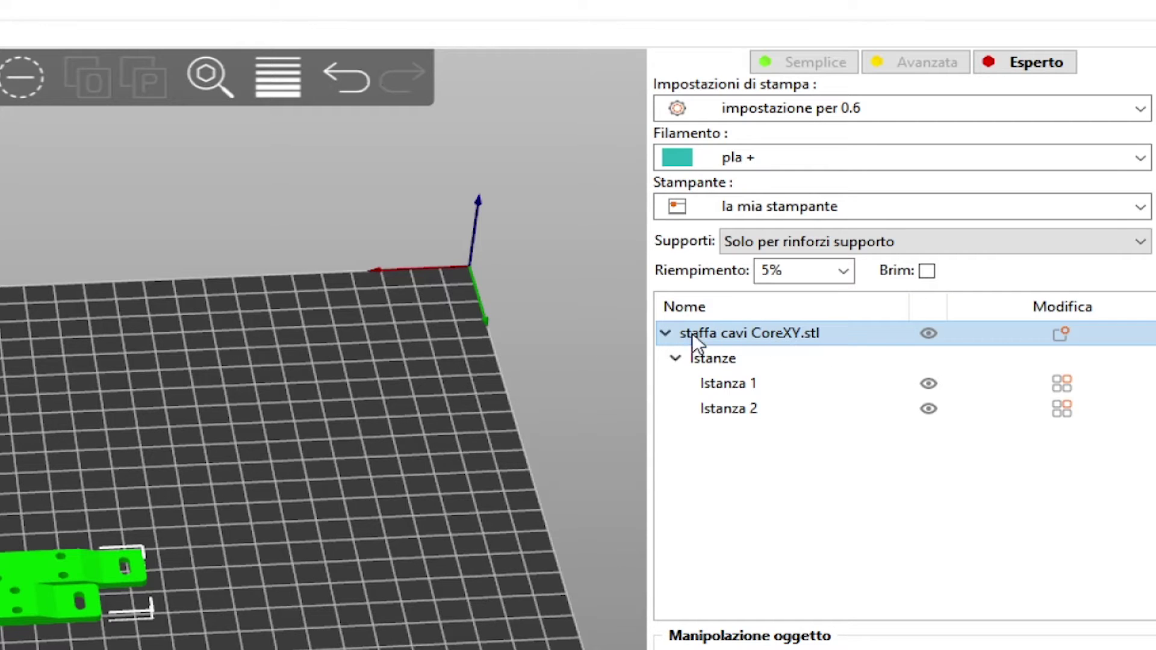
{"action": "left_click", "coordinate": [665, 333]}
{"action": "left_click", "coordinate": [666, 333]}
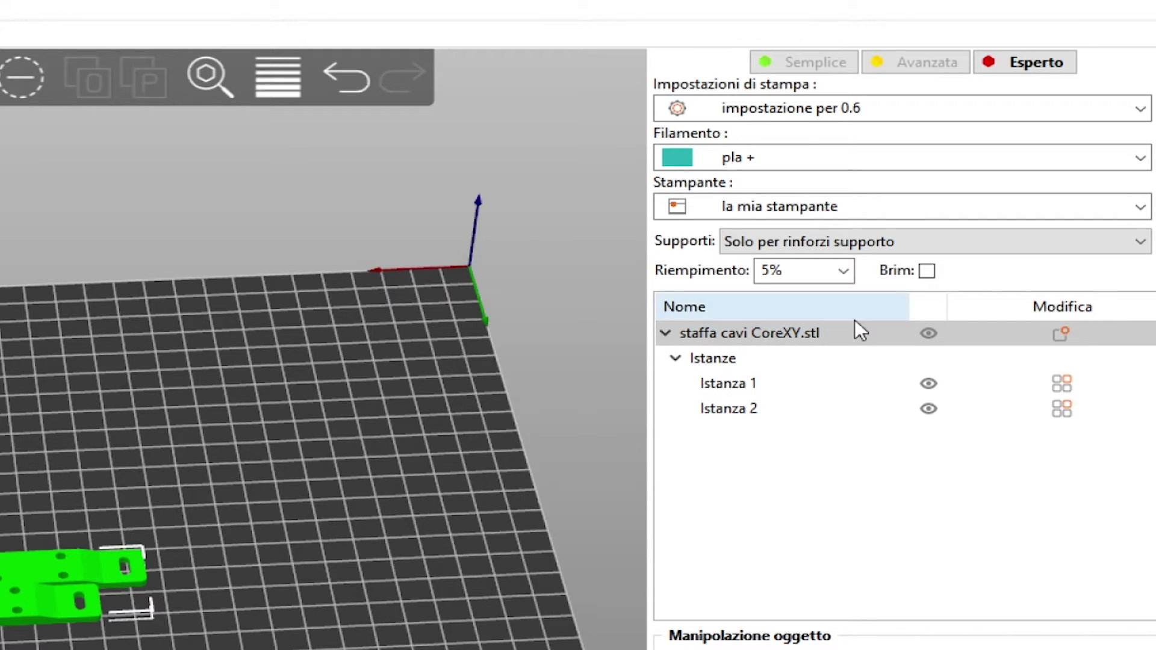
{"action": "double_click", "coordinate": [711, 357]}
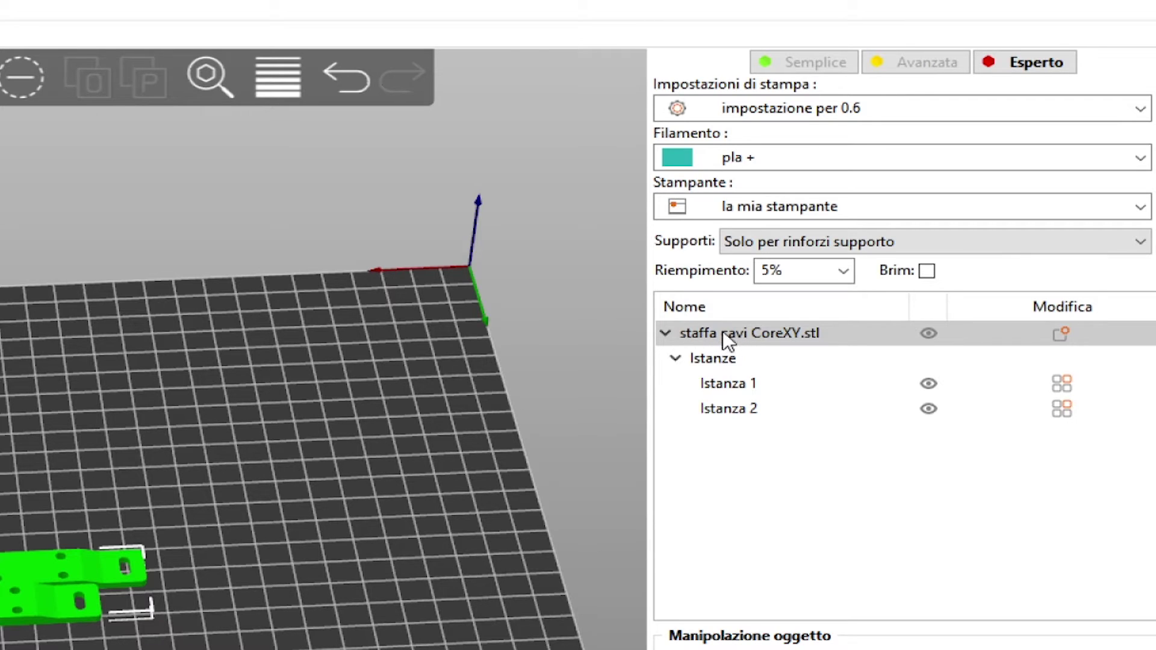
{"action": "left_click", "coordinate": [356, 520]}
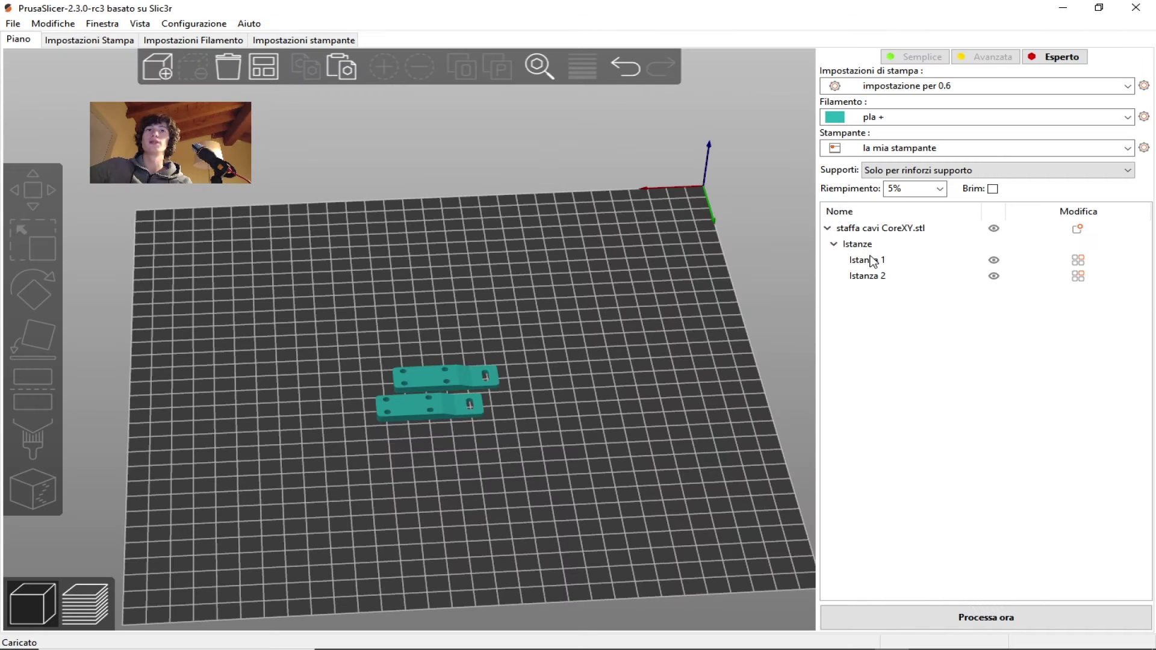
{"action": "right_click", "coordinate": [413, 405]}
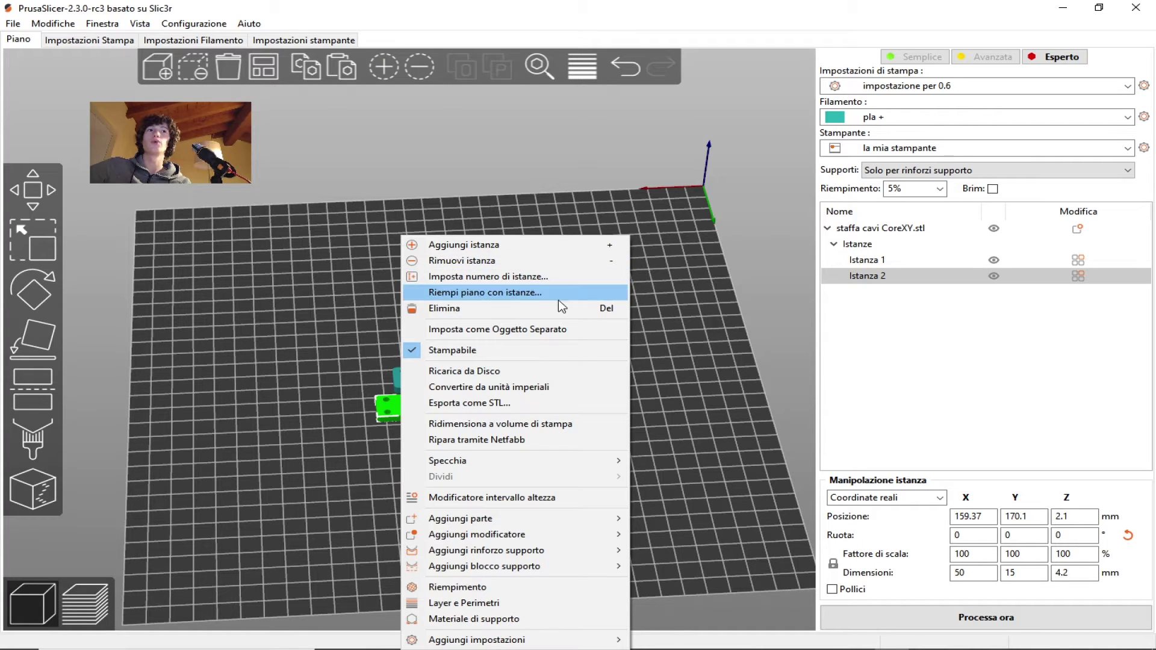
{"action": "left_click", "coordinate": [479, 294]}
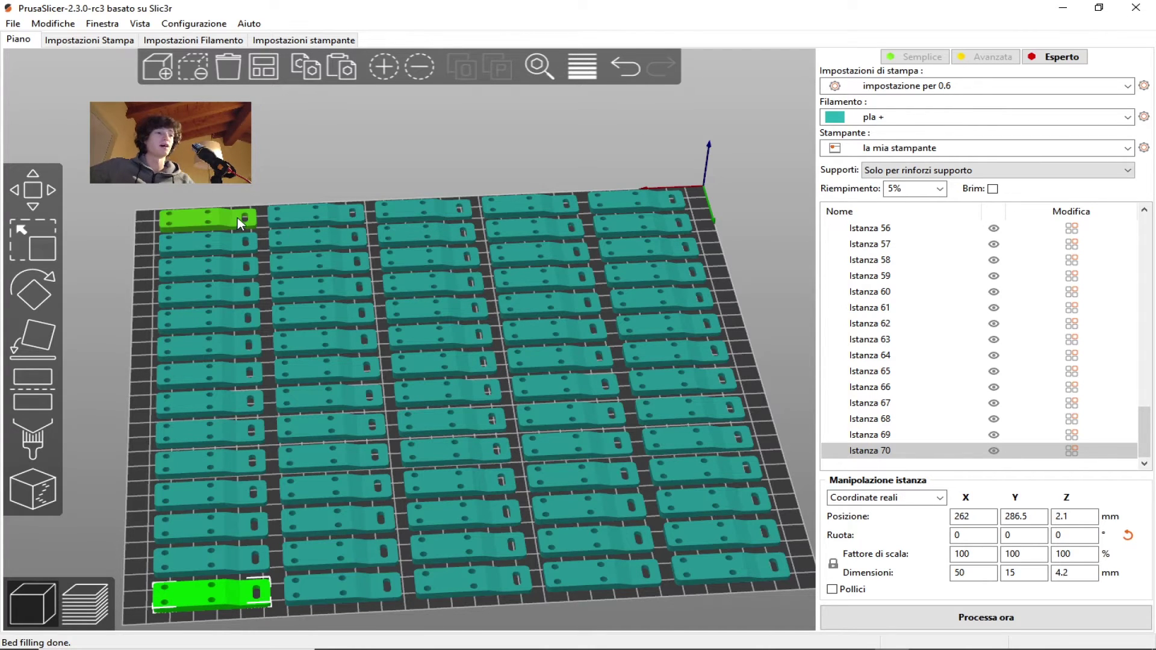
{"action": "key", "text": "ctrl+z"}
{"action": "key", "text": "ctrl+z"}
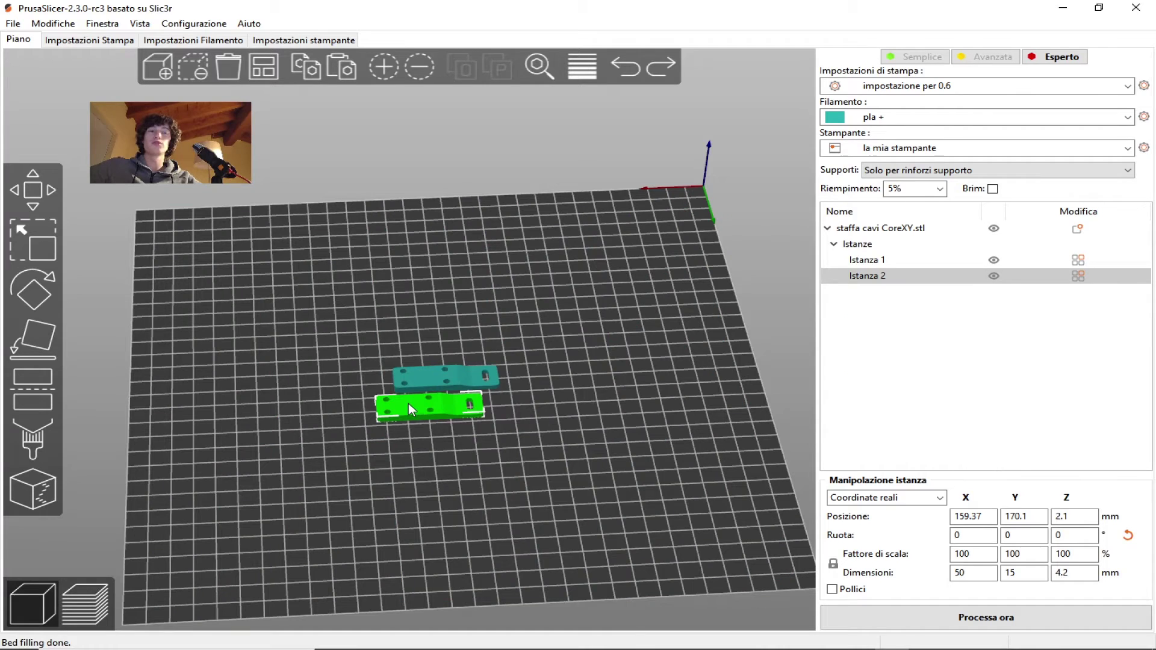
{"action": "right_click", "coordinate": [404, 401]}
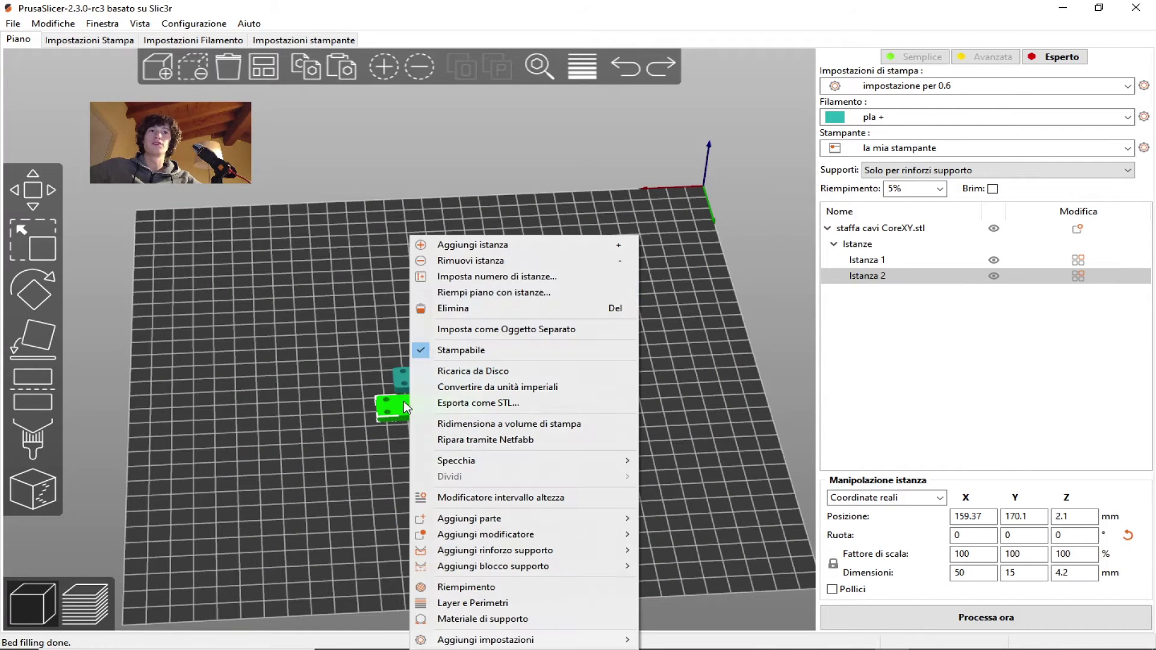
{"action": "left_click", "coordinate": [491, 277]}
{"action": "type", "text": "3"}
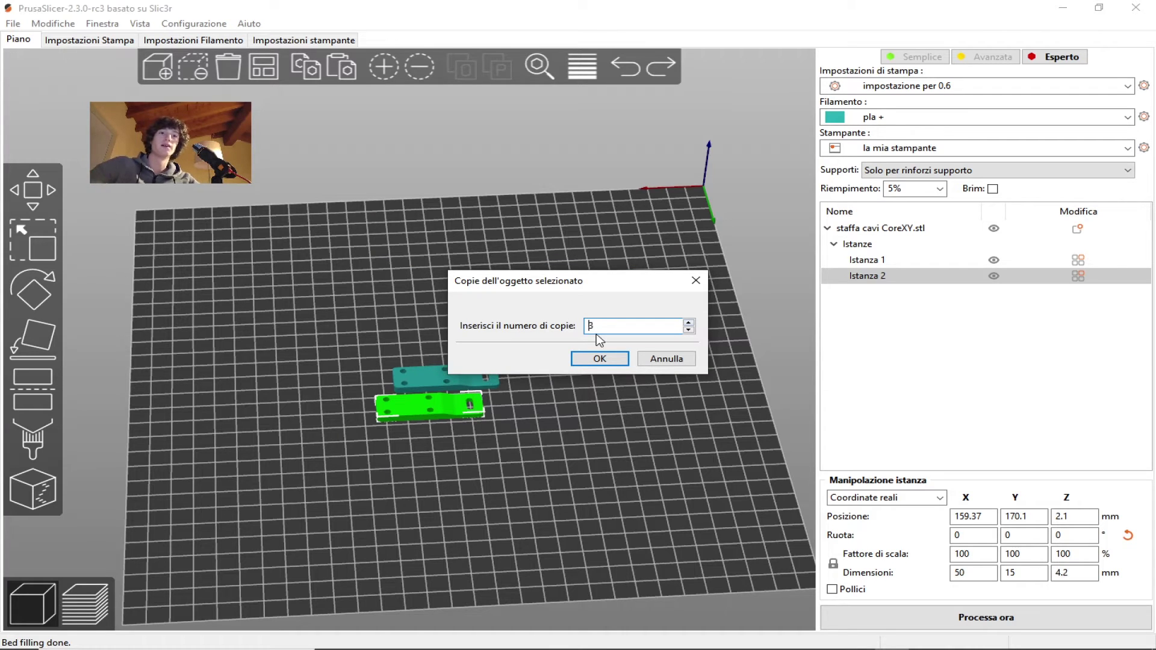
{"action": "key", "text": "BackSpace"}
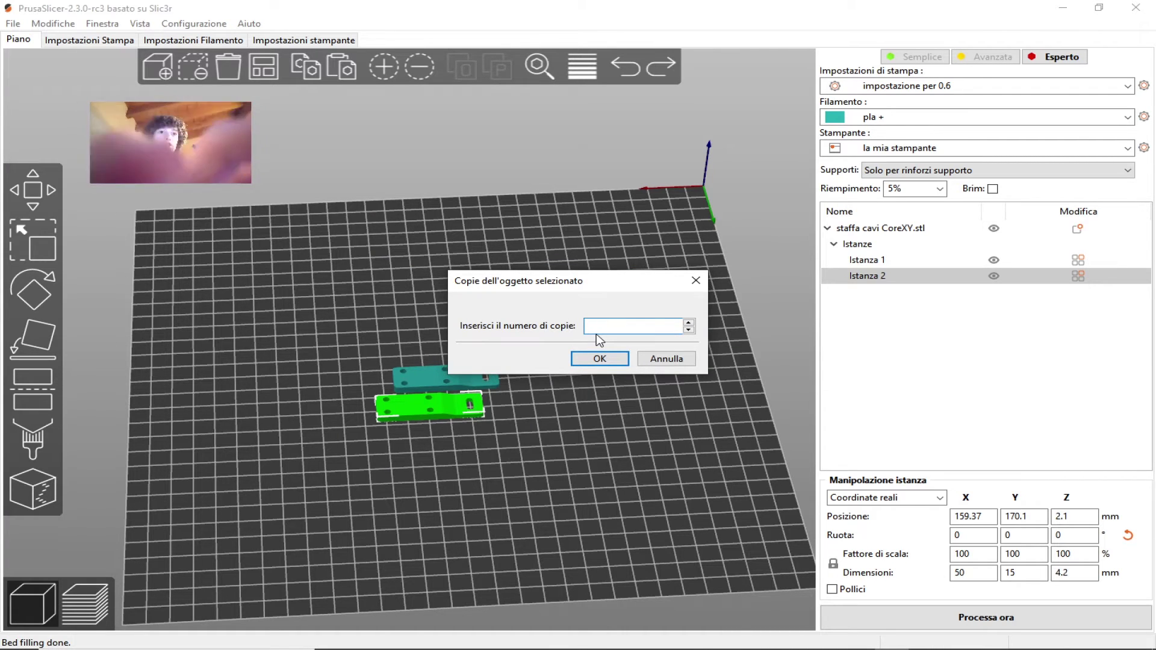
{"action": "type", "text": "18"}
{"action": "key", "text": "Return"}
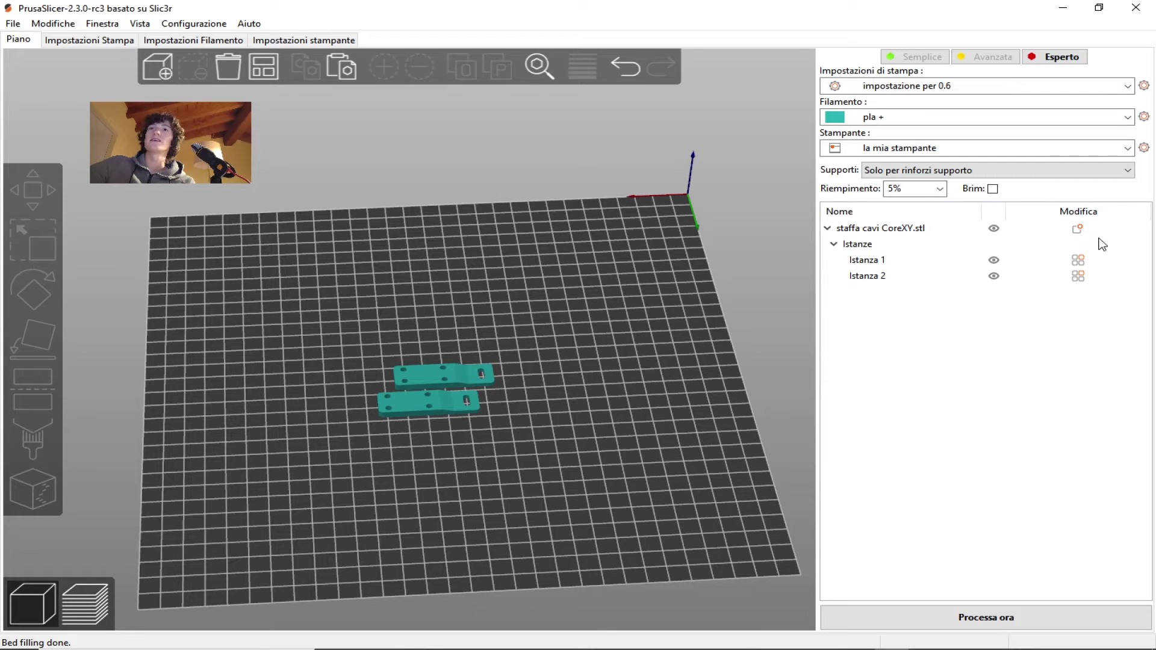
Step: Remove the bracket's second instance, leaving a single bracket
{"action": "left_click", "coordinate": [835, 244]}
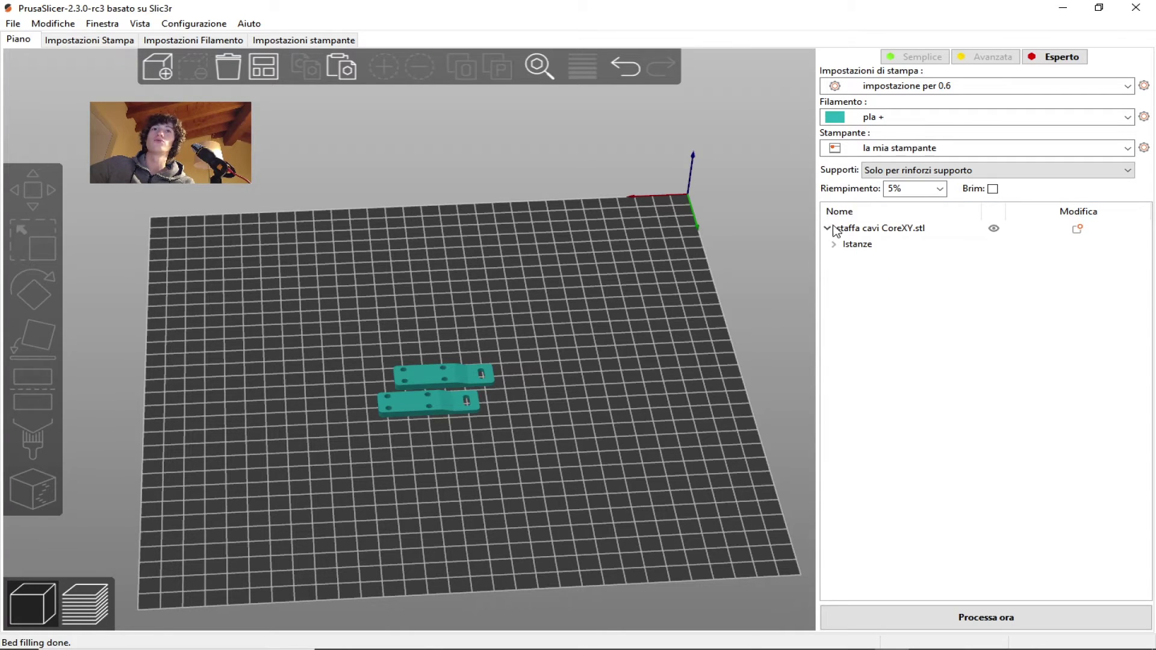
{"action": "left_click", "coordinate": [1077, 230]}
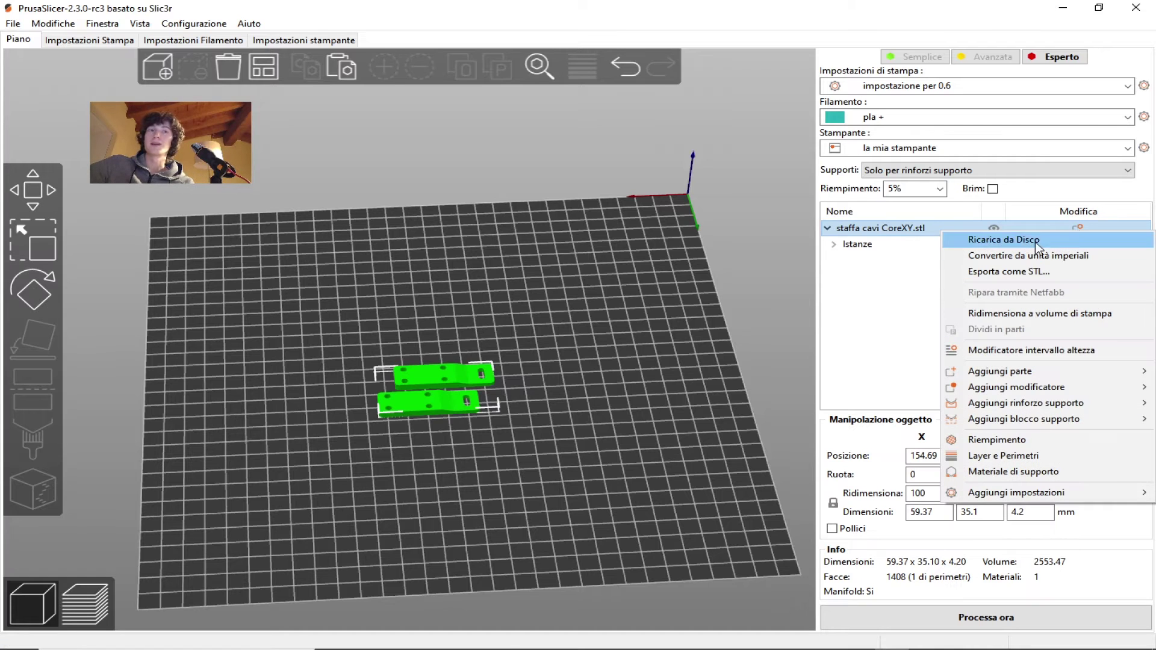
{"action": "left_click", "coordinate": [640, 348]}
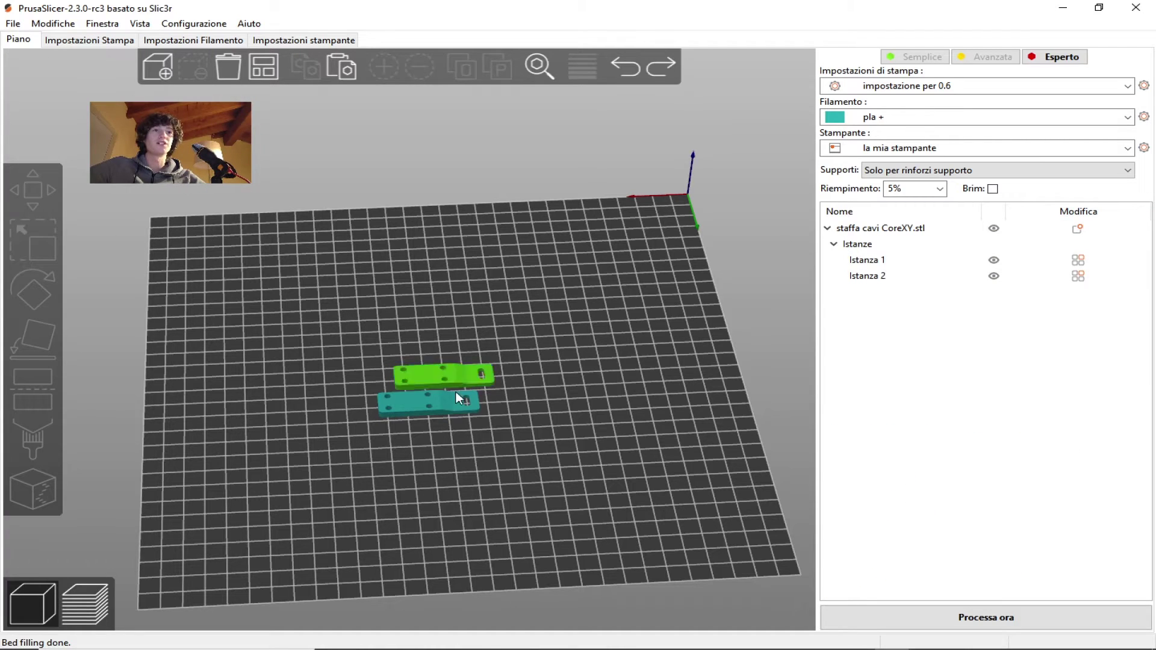
{"action": "left_click", "coordinate": [435, 409]}
{"action": "key", "text": "minus"}
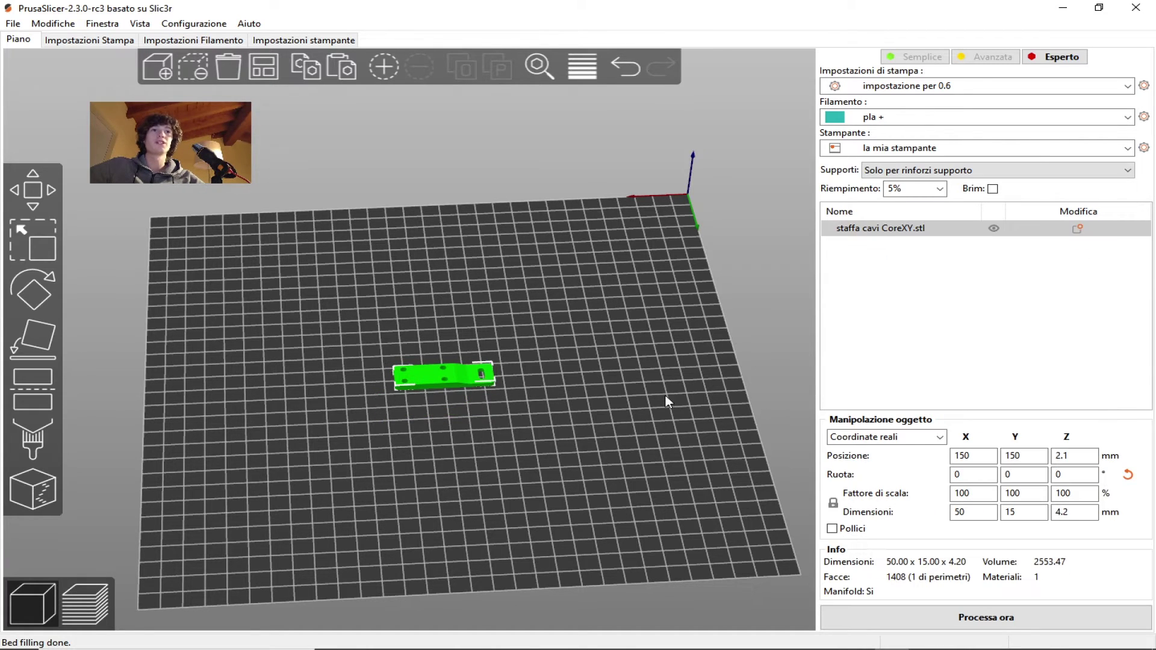
Step: Copy-paste the bracket into separate objects, moving copies toward the front and far edge
{"action": "key", "text": "ctrl+c"}
{"action": "key", "text": "ctrl+v"}
{"action": "mouse_move", "coordinate": [395, 402]}
{"action": "left_mouse_down"}
{"action": "mouse_move", "coordinate": [405, 431]}
{"action": "mouse_move", "coordinate": [536, 370]}
{"action": "left_mouse_up"}
{"action": "left_click", "coordinate": [884, 230]}
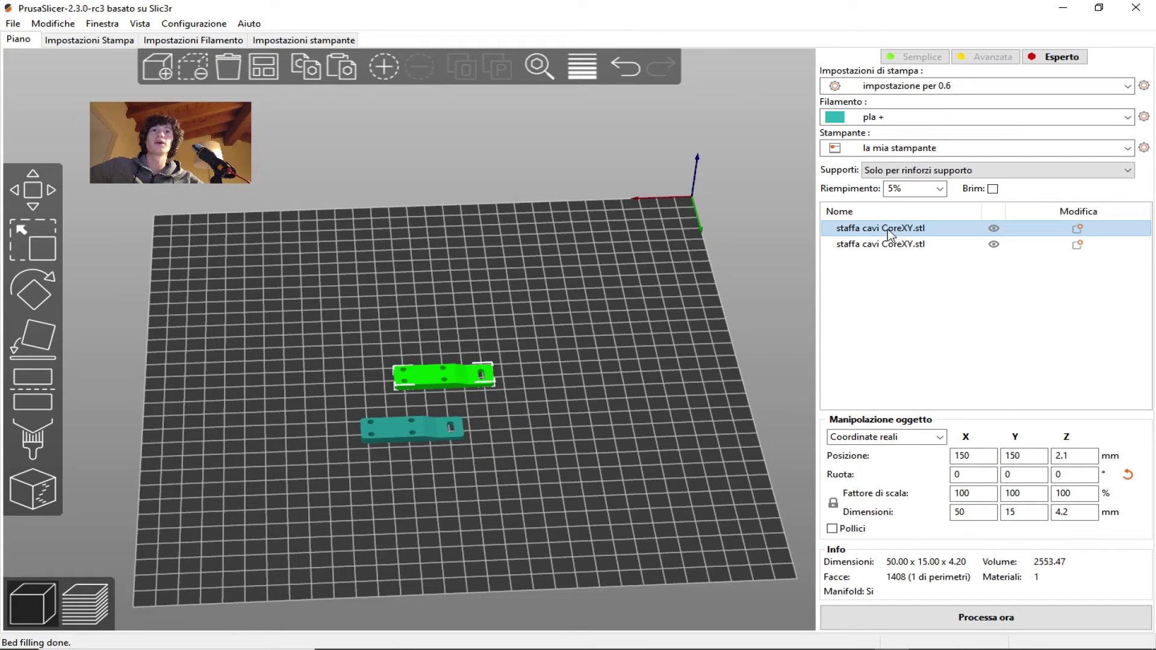
{"action": "key", "text": "ctrl+v"}
{"action": "key", "text": "ctrl+v"}
{"action": "mouse_move", "coordinate": [503, 410]}
{"action": "left_mouse_down"}
{"action": "mouse_move", "coordinate": [518, 244]}
{"action": "mouse_move", "coordinate": [483, 309]}
{"action": "left_mouse_up"}
Step: Move the second bracket mid-bed and give the first bracket a 0–2 mm, 0.3 mm layer range
{"action": "left_click", "coordinate": [472, 346]}
{"action": "mouse_move", "coordinate": [500, 397]}
{"action": "left_mouse_down"}
{"action": "mouse_move", "coordinate": [423, 354]}
{"action": "mouse_move", "coordinate": [406, 283]}
{"action": "left_mouse_up"}
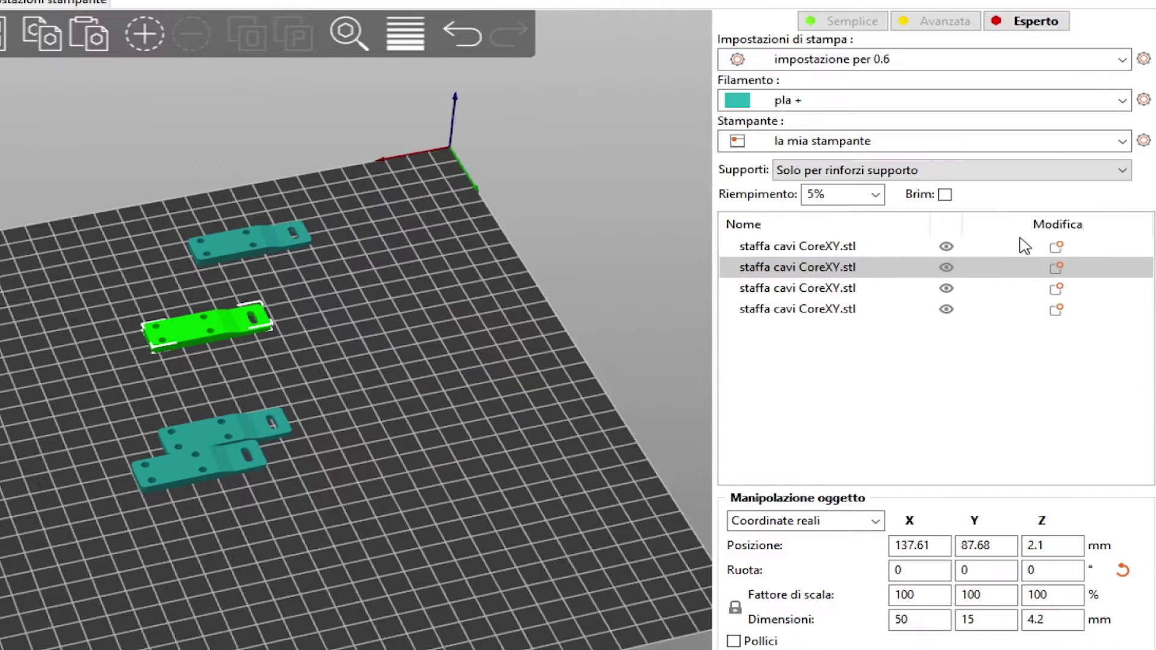
{"action": "left_click", "coordinate": [878, 231]}
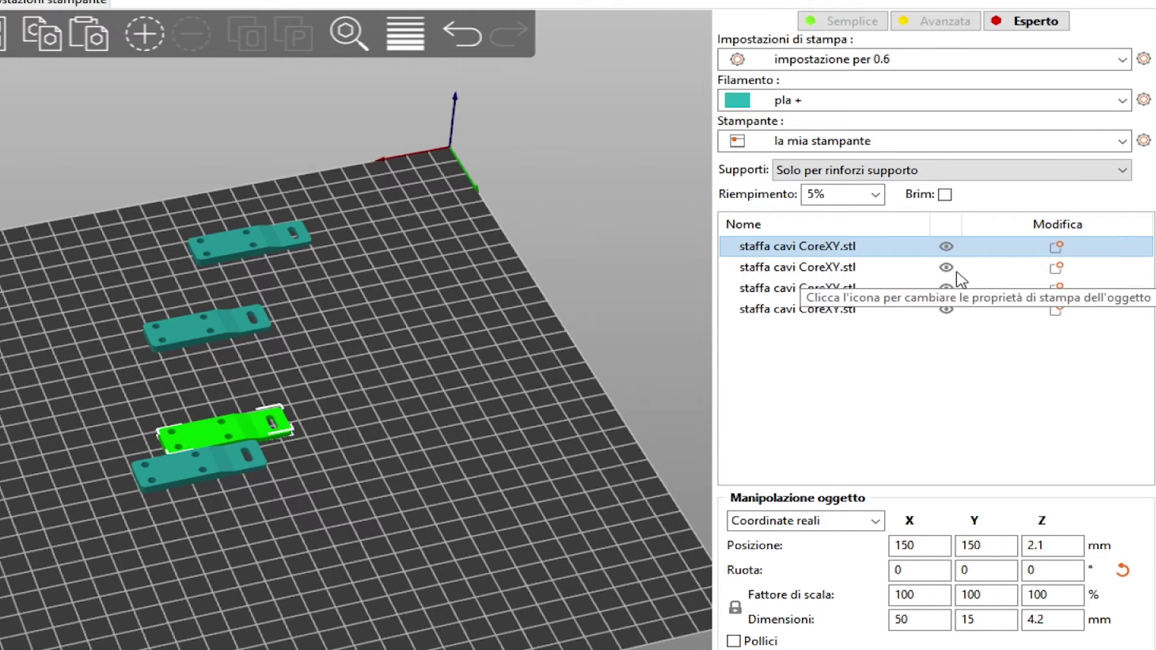
{"action": "left_click", "coordinate": [1057, 247]}
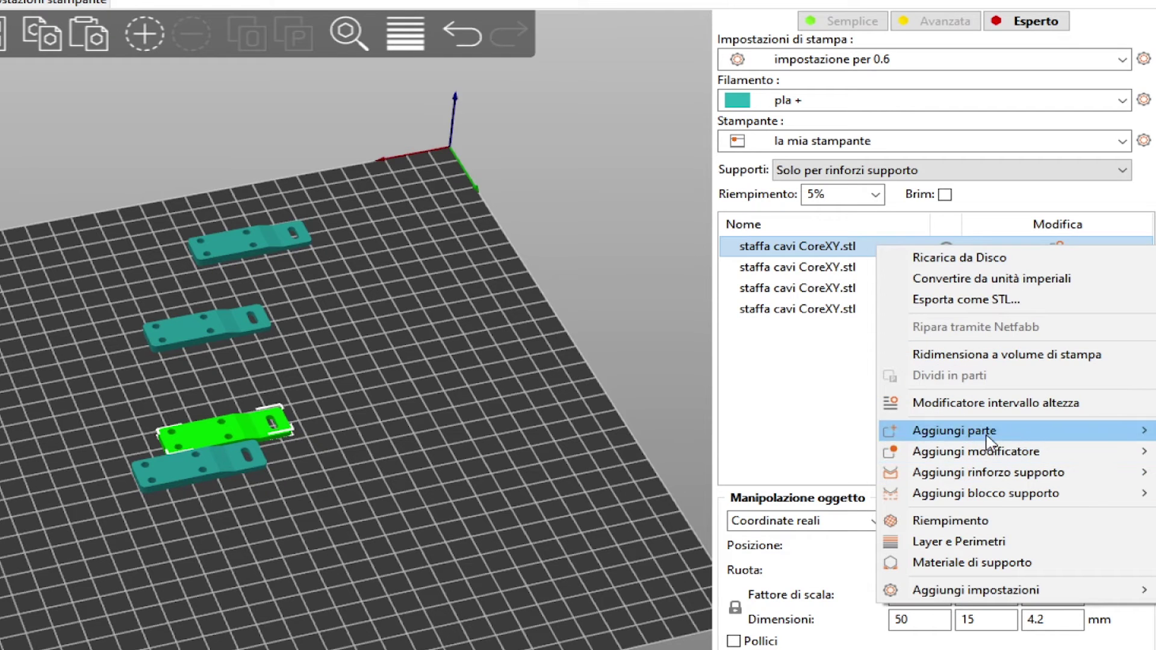
{"action": "mouse_move", "coordinate": [953, 431]}
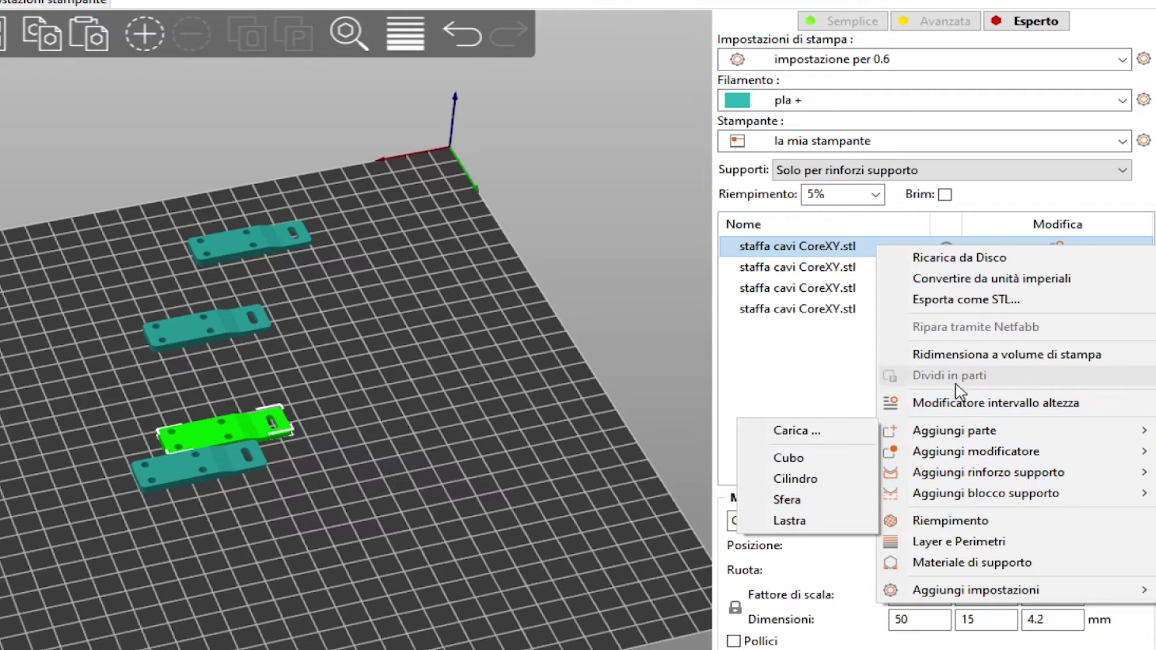
{"action": "left_click", "coordinate": [995, 403]}
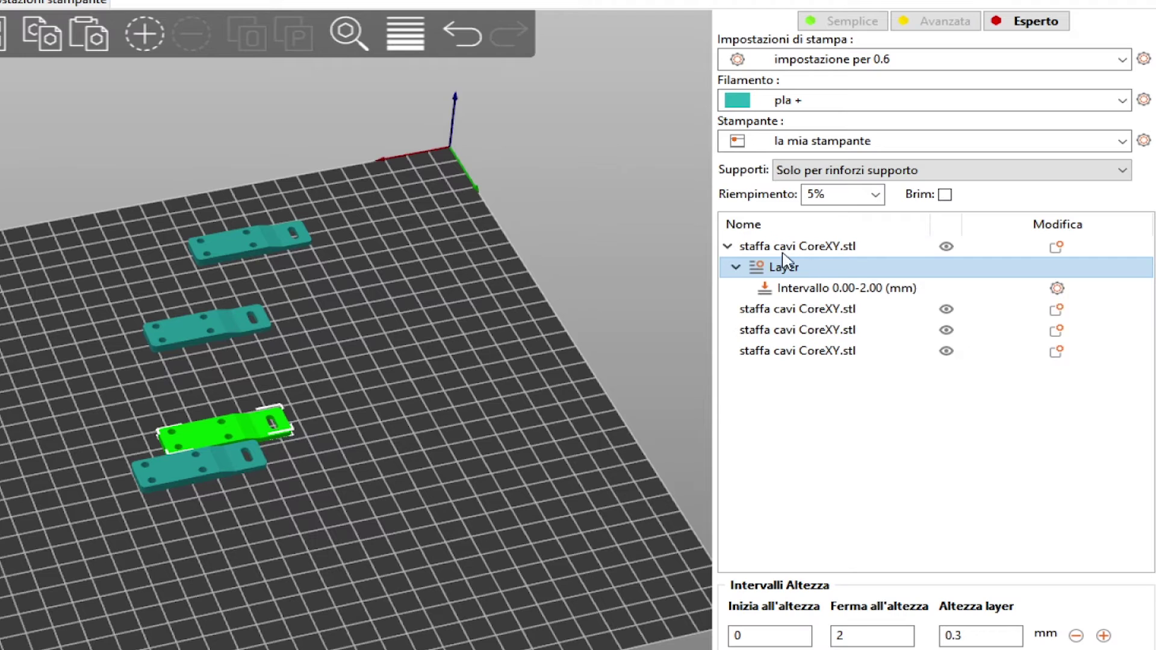
{"action": "left_click", "coordinate": [728, 246]}
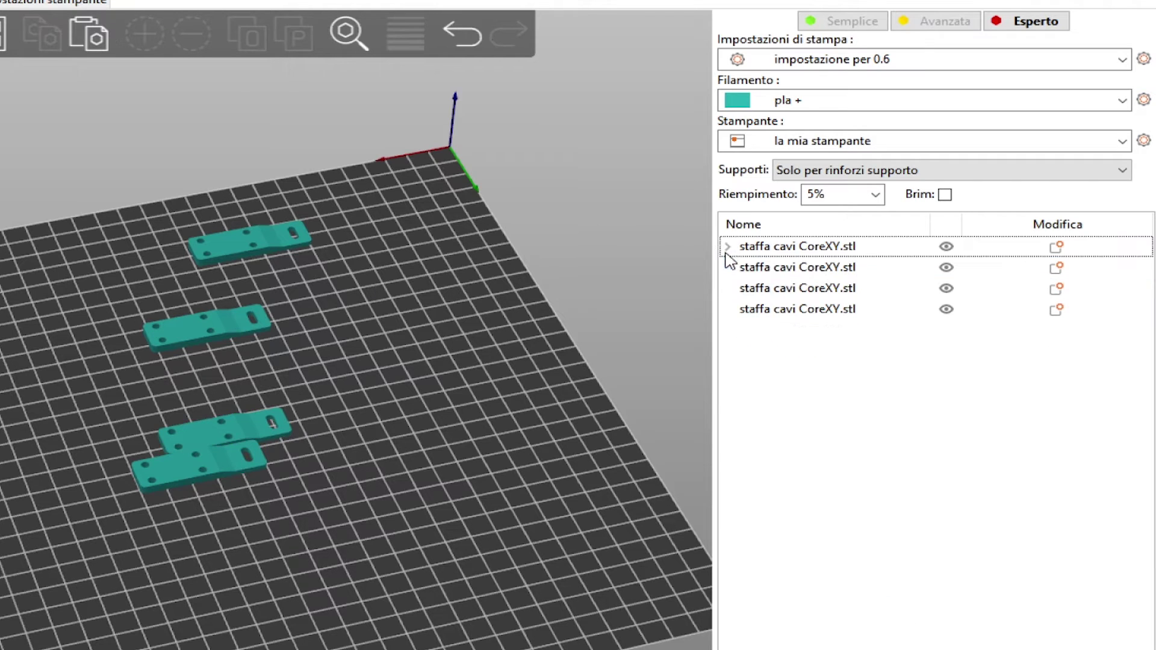
Step: Select the second, third and fourth bracket objects in the list
{"action": "left_click", "coordinate": [778, 269]}
{"action": "left_click", "coordinate": [777, 266]}
{"action": "left_click", "coordinate": [798, 288]}
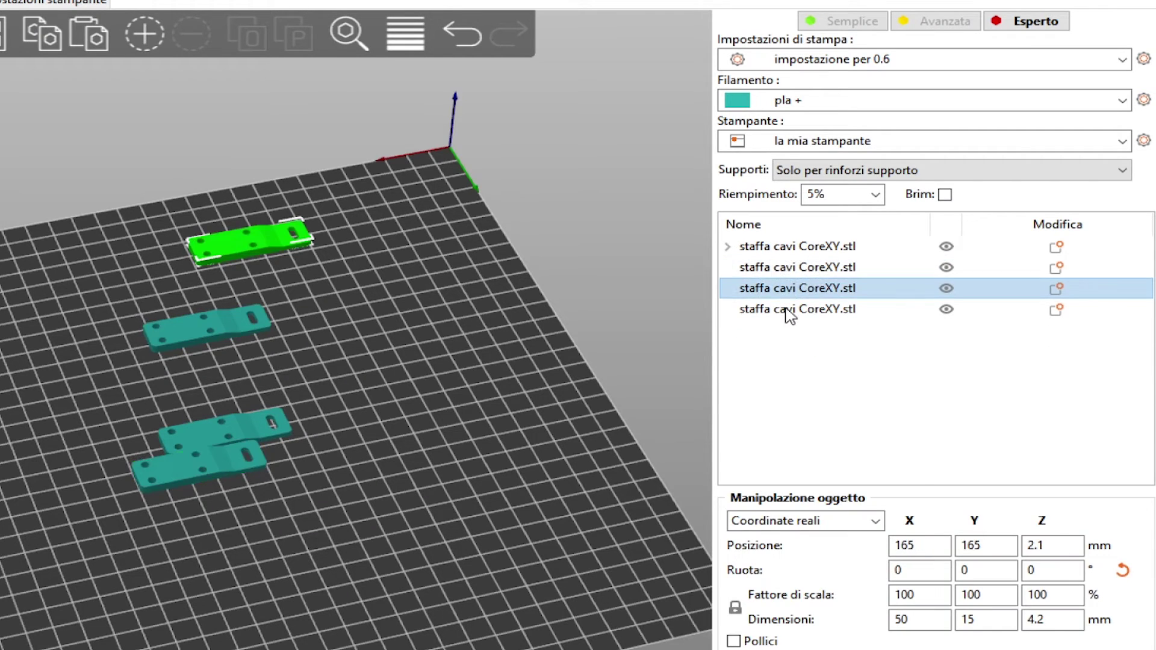
{"action": "left_click", "coordinate": [787, 310]}
{"action": "left_click_drag", "start_coordinate": [123, 272], "coordinate": [141, 276]}
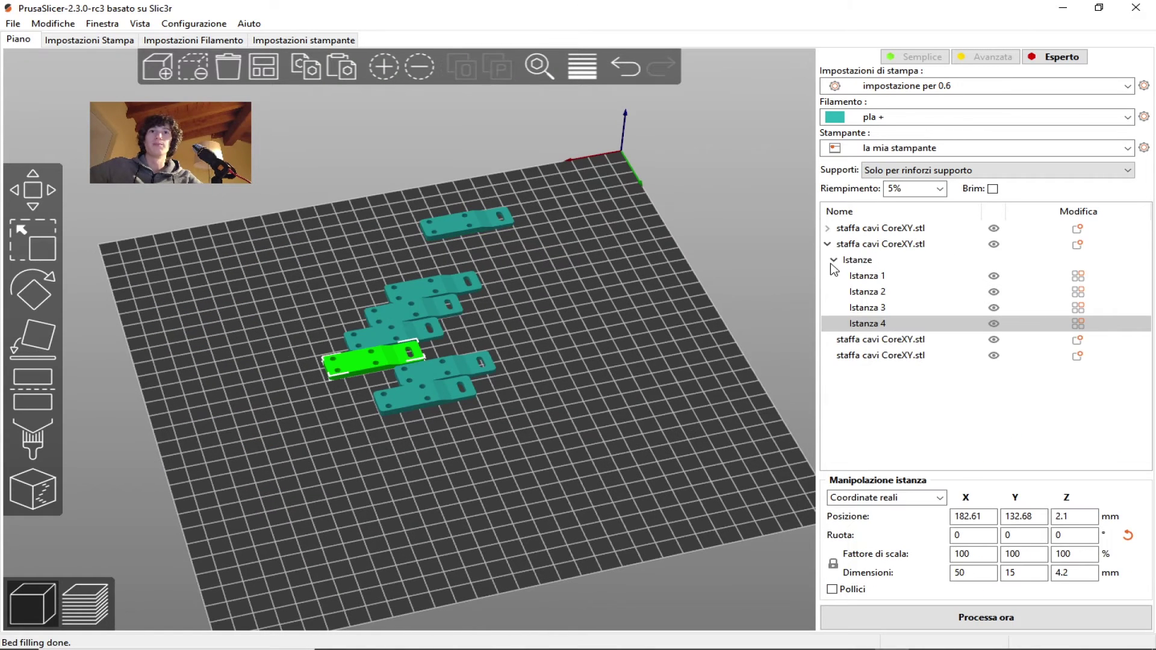
Step: Add a 0–2 mm layer height range to the second bracket and orbit the view over the bed
{"action": "left_click", "coordinate": [831, 263]}
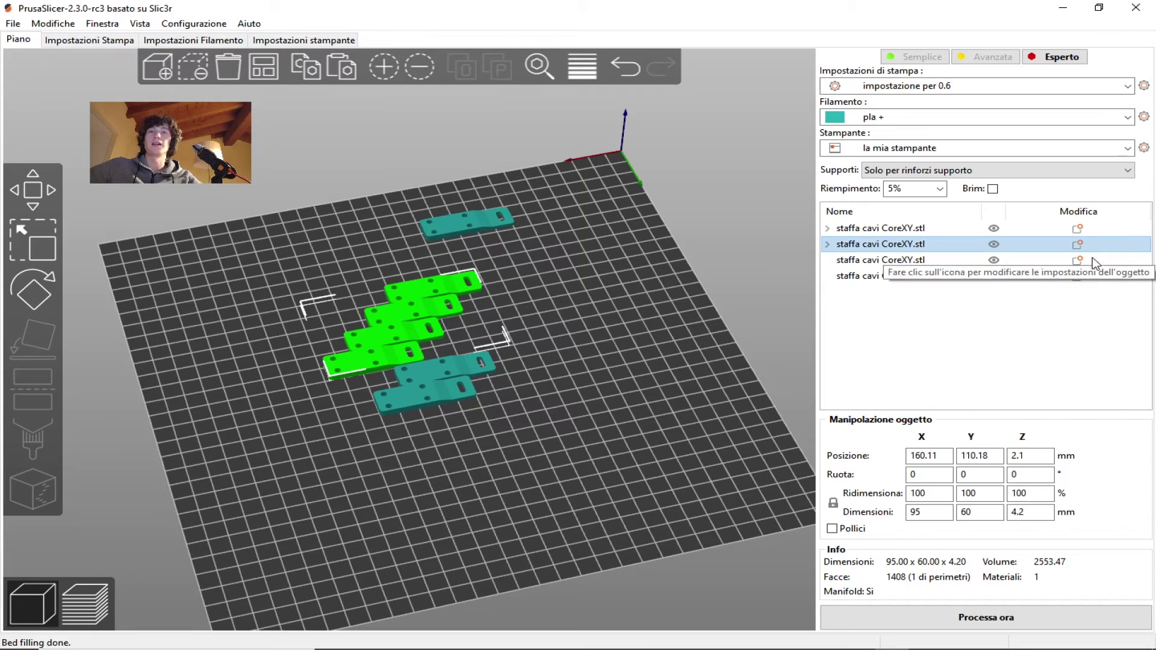
{"action": "left_click", "coordinate": [1077, 245]}
{"action": "left_click", "coordinate": [939, 363]}
{"action": "left_click_drag", "start_coordinate": [642, 521], "coordinate": [470, 537]}
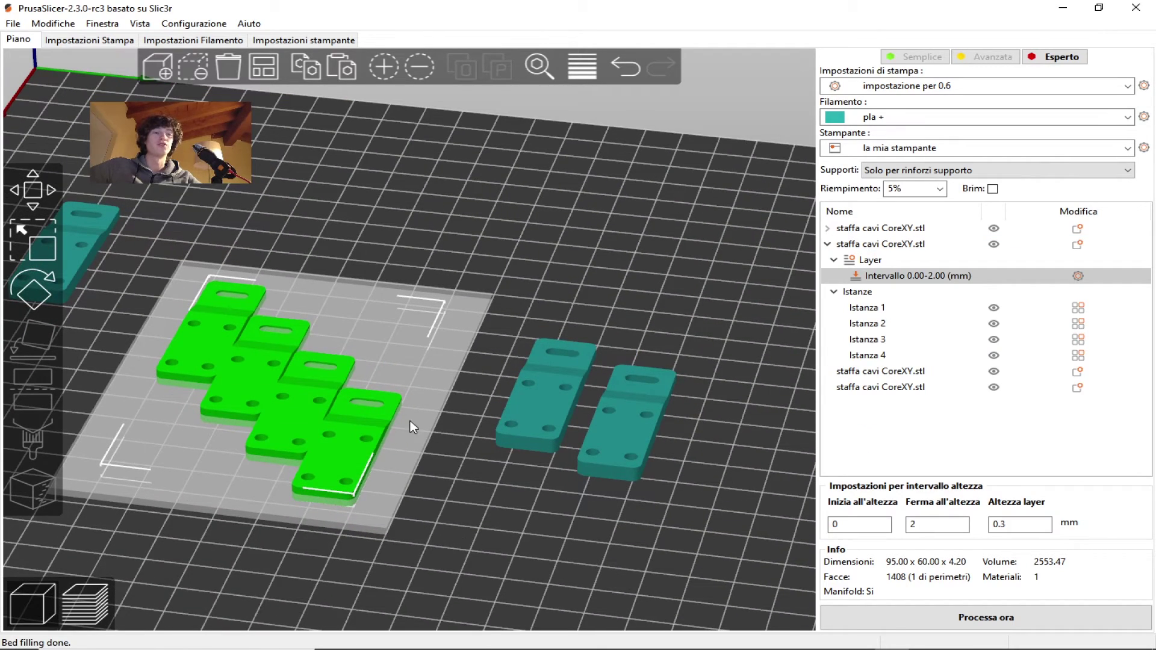
{"action": "mouse_move", "coordinate": [401, 272]}
{"action": "left_mouse_down"}
{"action": "mouse_move", "coordinate": [438, 254]}
{"action": "mouse_move", "coordinate": [526, 430]}
{"action": "left_mouse_up"}
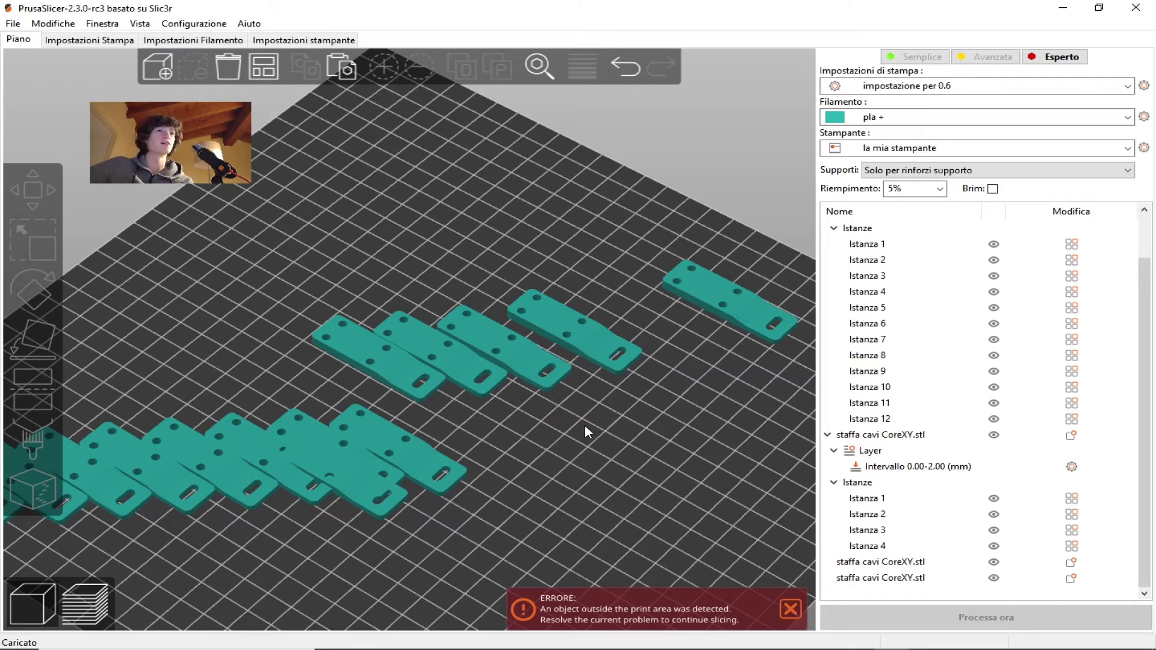
{"action": "scroll", "coordinate": [593, 422], "scroll_direction": "down", "scroll_amount": 2}
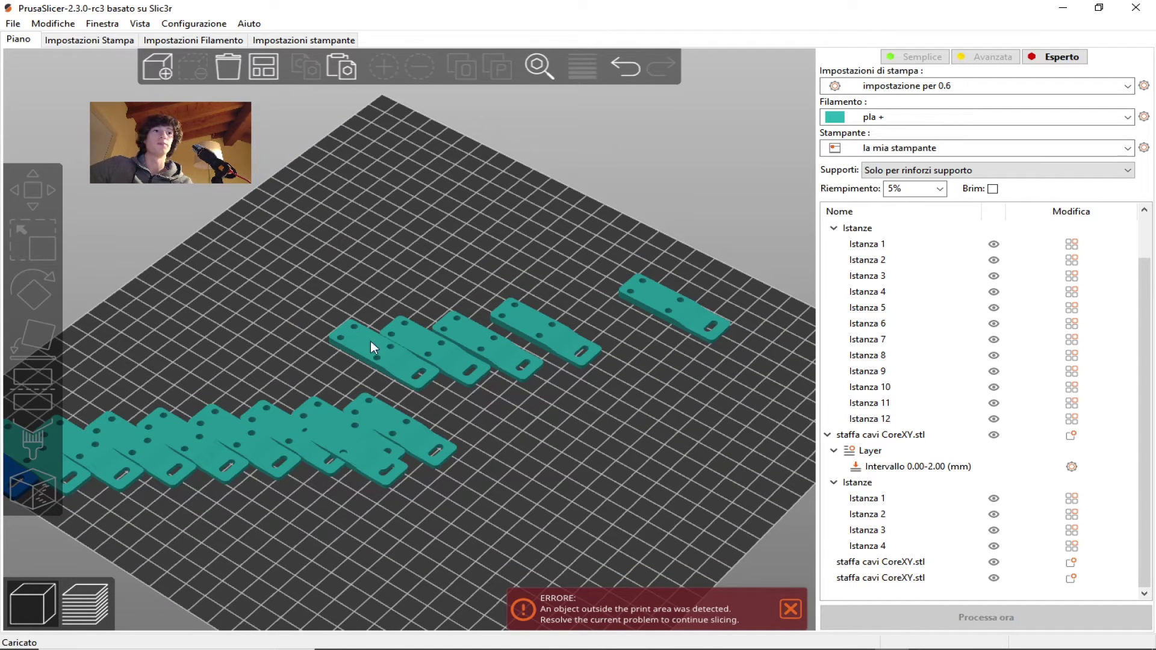
{"action": "left_click_drag", "start_coordinate": [543, 403], "coordinate": [518, 385]}
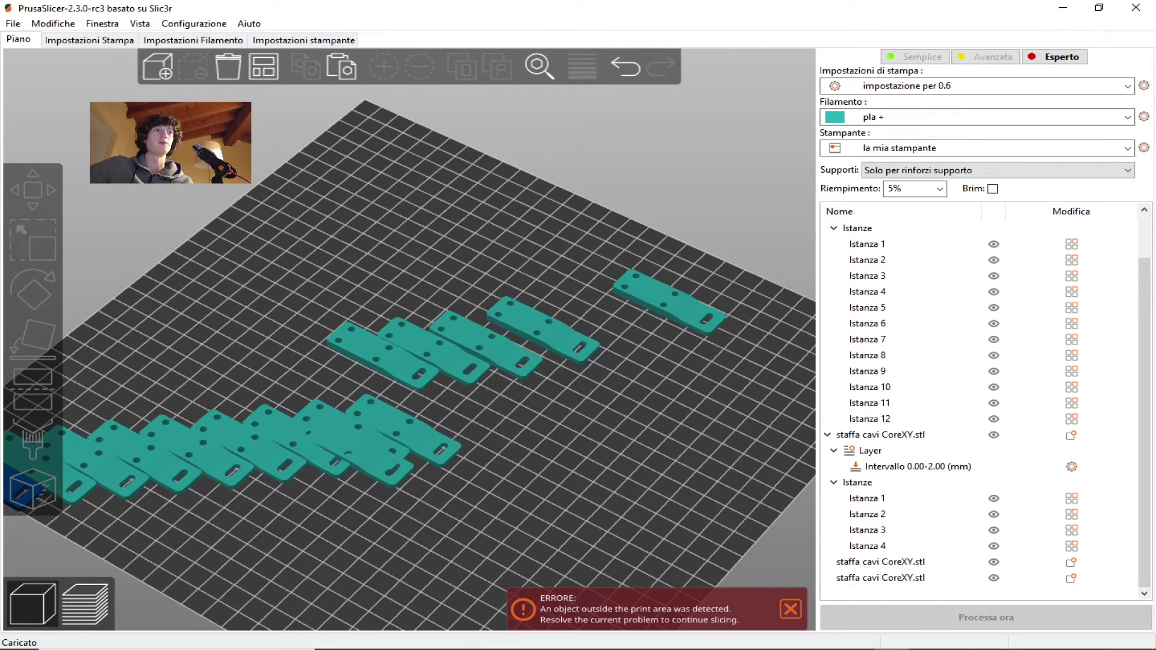
Step: Import 'capra 3 .stl' and drag it further onto the bed
{"action": "left_click", "coordinate": [157, 65]}
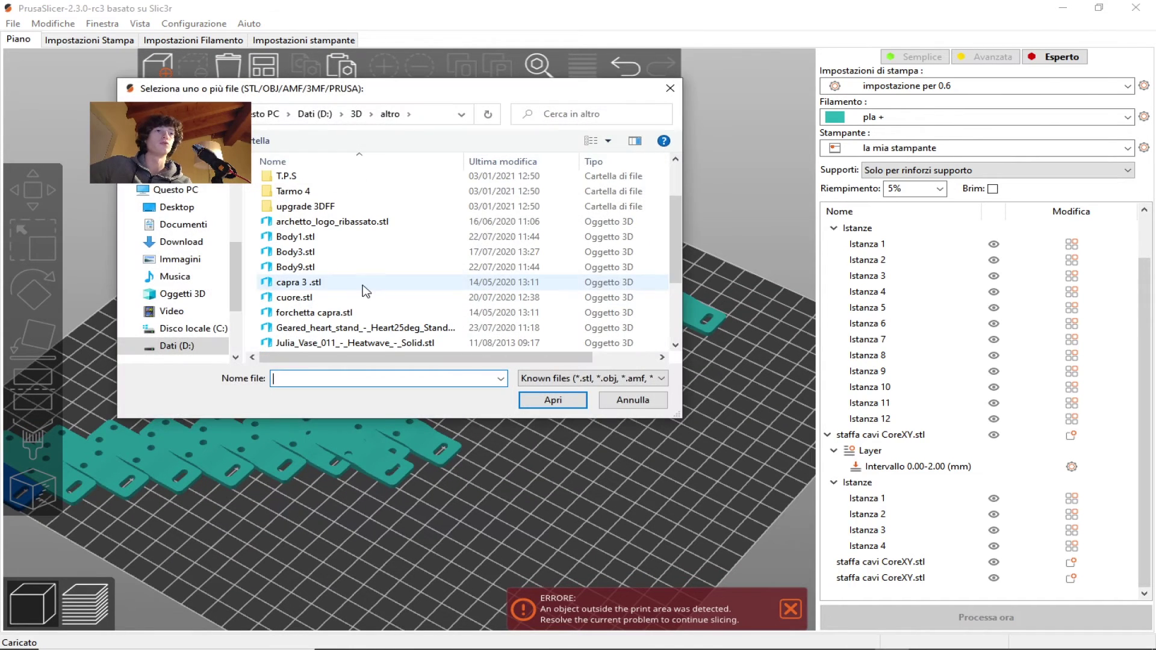
{"action": "double_click", "coordinate": [364, 283]}
{"action": "left_click_drag", "start_coordinate": [395, 240], "coordinate": [419, 221]}
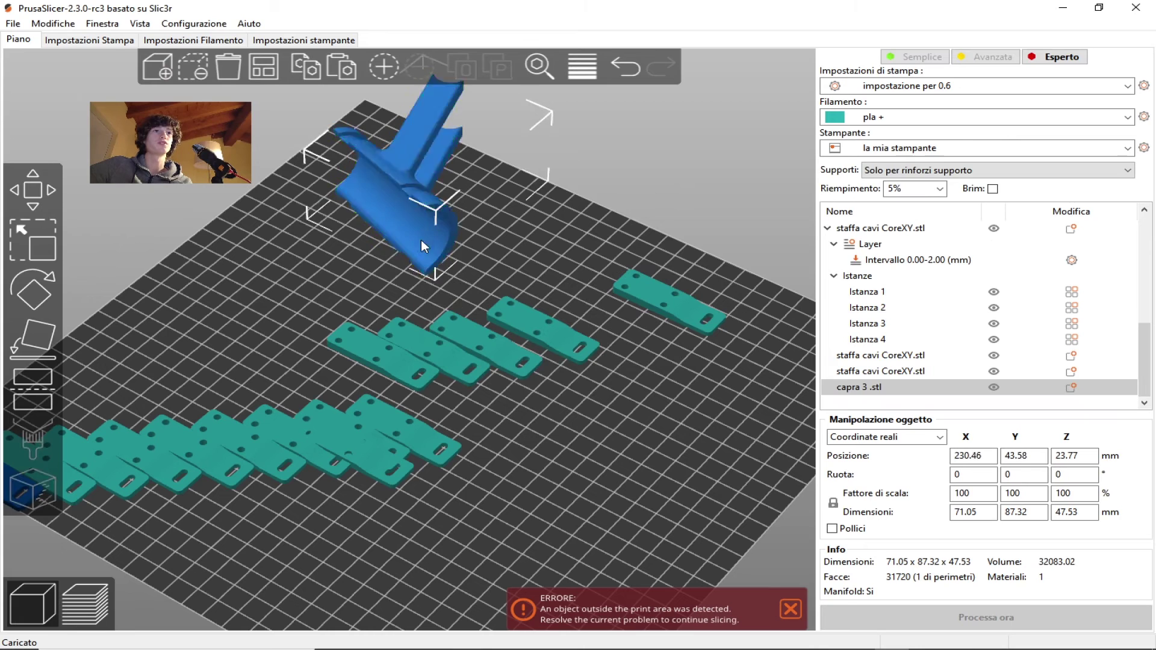
Step: Lay capra 3 flat on a face, reorient it, and multiply it to ten instances
{"action": "left_click", "coordinate": [34, 350]}
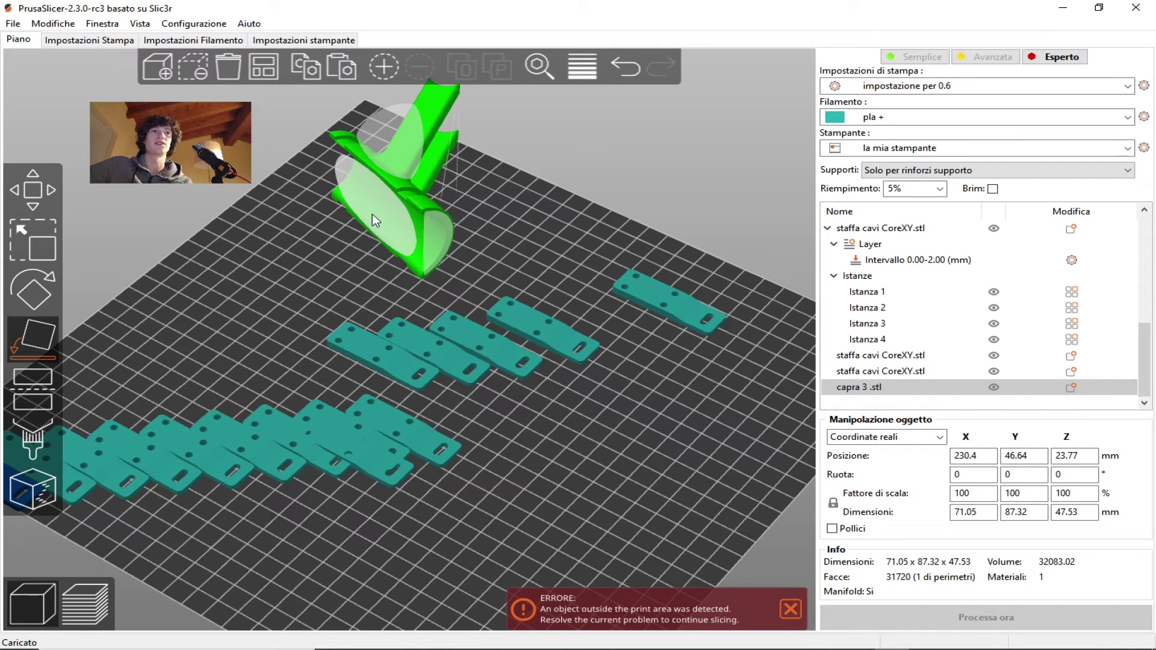
{"action": "left_click", "coordinate": [390, 218]}
{"action": "key", "text": "ctrl+z"}
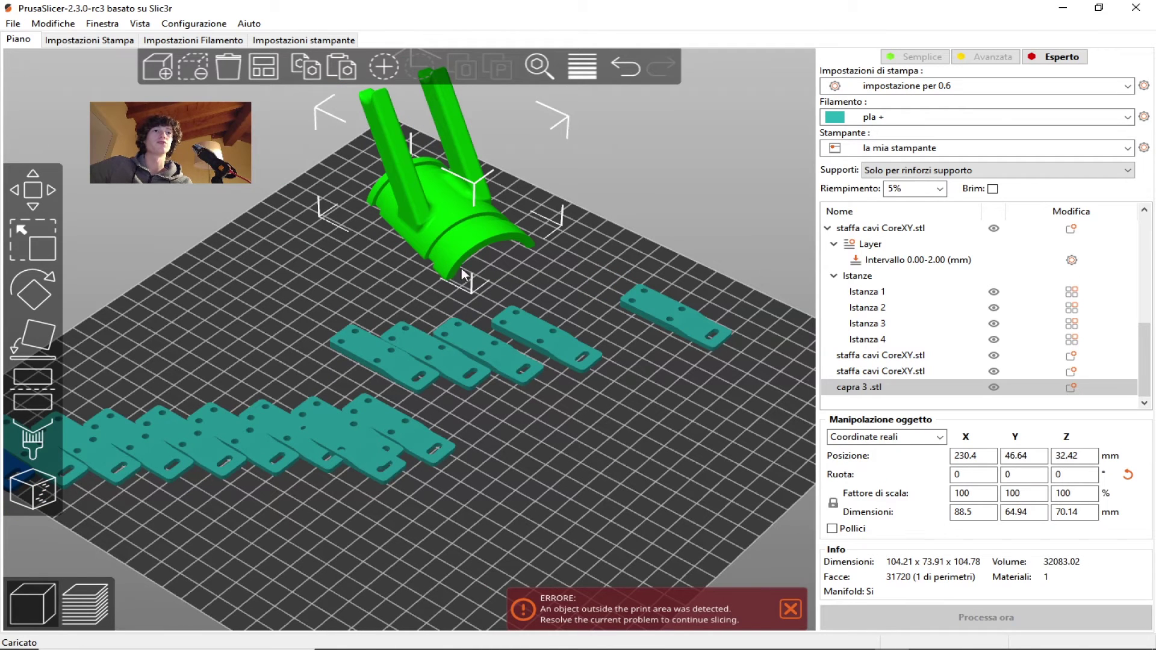
{"action": "key", "text": "plus"}
{"action": "key", "text": "plus"}
{"action": "key", "text": "plus"}
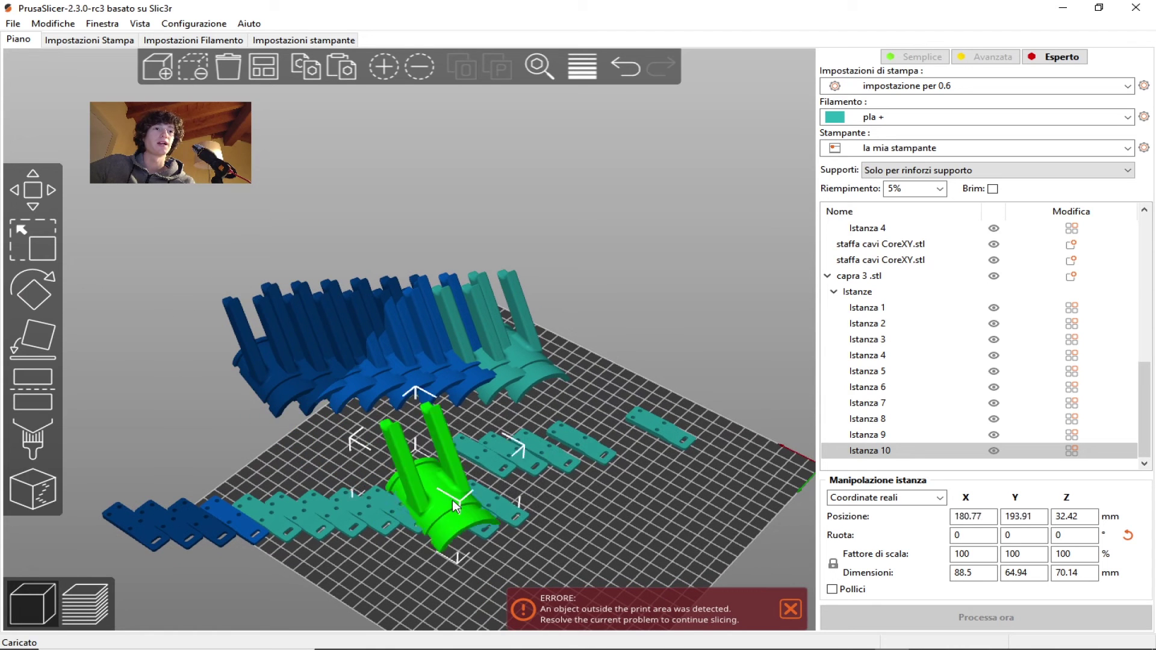
Step: Drag capra 3 copies to the bottom-right, left, front and right of the bed
{"action": "left_click_drag", "start_coordinate": [277, 399], "coordinate": [705, 515]}
{"action": "left_click", "coordinate": [341, 422]}
{"action": "left_click_drag", "start_coordinate": [341, 422], "coordinate": [268, 443]}
{"action": "left_click_drag", "start_coordinate": [322, 352], "coordinate": [361, 461]}
{"action": "left_click_drag", "start_coordinate": [336, 378], "coordinate": [500, 531]}
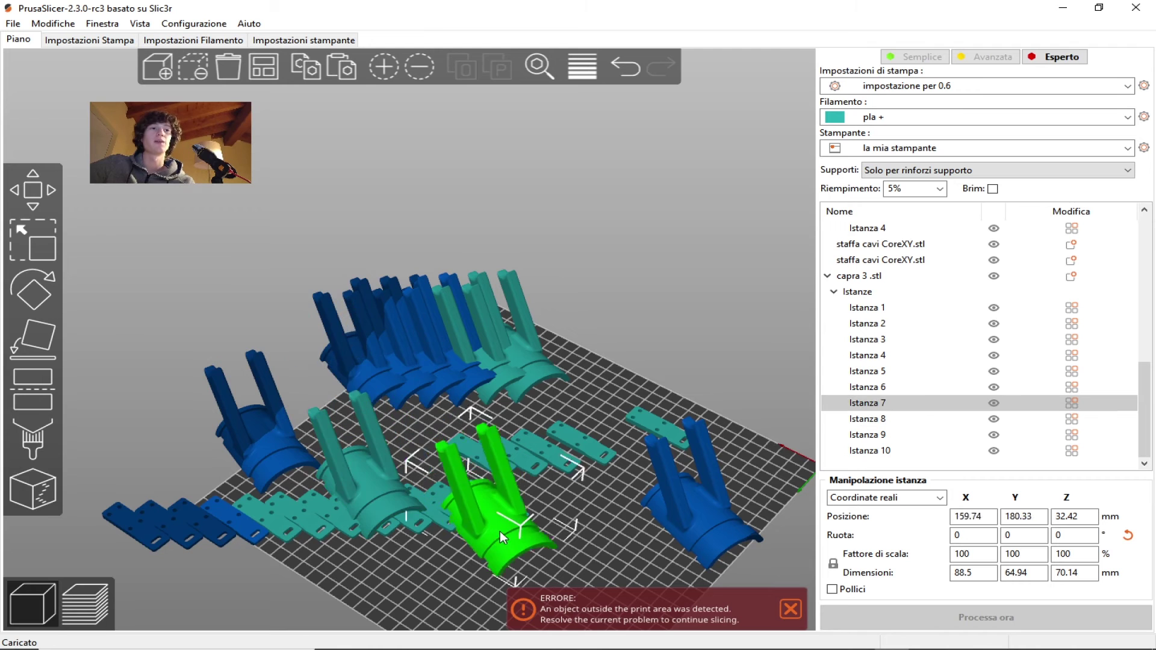
{"action": "mouse_move", "coordinate": [385, 382]}
{"action": "left_mouse_down"}
{"action": "mouse_move", "coordinate": [693, 437]}
{"action": "mouse_move", "coordinate": [785, 467]}
{"action": "left_mouse_up"}
{"action": "left_click", "coordinate": [620, 406]}
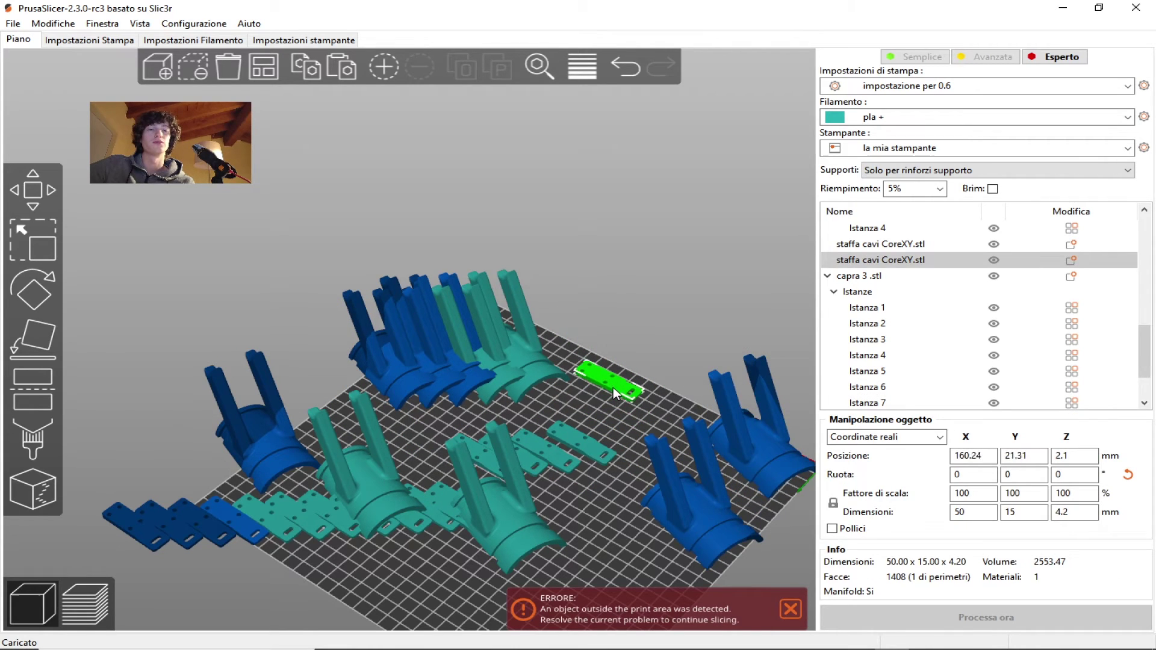
{"action": "left_click_drag", "start_coordinate": [235, 511], "coordinate": [700, 420]}
{"action": "mouse_move", "coordinate": [602, 546]}
{"action": "left_mouse_down"}
{"action": "mouse_move", "coordinate": [633, 575]}
{"action": "mouse_move", "coordinate": [594, 526]}
{"action": "mouse_move", "coordinate": [546, 492]}
{"action": "left_mouse_up"}
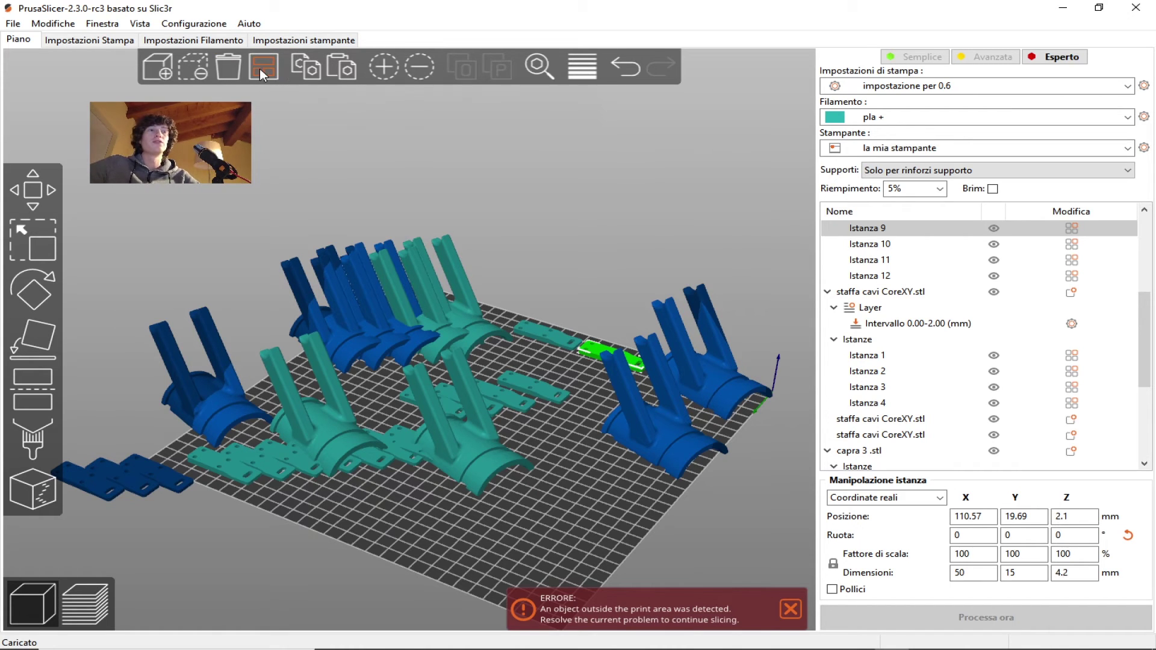
{"action": "left_click", "coordinate": [265, 68]}
{"action": "mouse_move", "coordinate": [482, 216]}
{"action": "left_mouse_down"}
{"action": "mouse_move", "coordinate": [561, 297]}
{"action": "mouse_move", "coordinate": [437, 322]}
{"action": "mouse_move", "coordinate": [375, 301]}
{"action": "mouse_move", "coordinate": [405, 275]}
{"action": "mouse_move", "coordinate": [467, 285]}
{"action": "mouse_move", "coordinate": [481, 318]}
{"action": "mouse_move", "coordinate": [428, 432]}
{"action": "mouse_move", "coordinate": [205, 330]}
{"action": "mouse_move", "coordinate": [158, 334]}
{"action": "mouse_move", "coordinate": [232, 334]}
{"action": "left_mouse_up"}
{"action": "left_click_drag", "start_coordinate": [425, 293], "coordinate": [527, 369]}
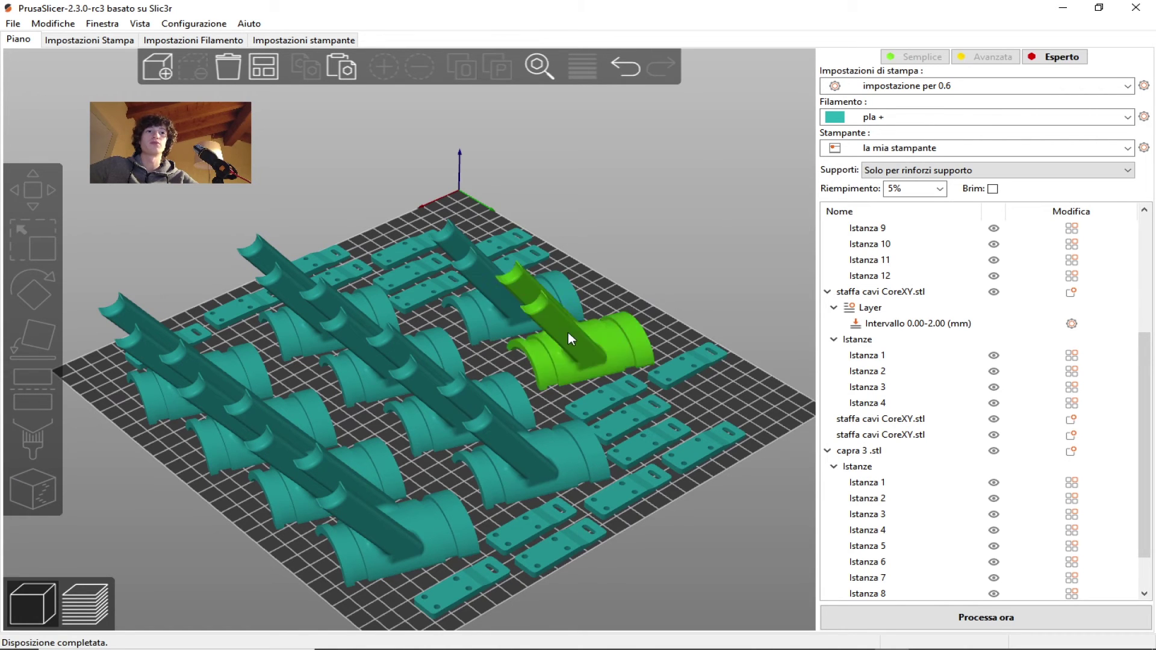
{"action": "key", "text": "ctrl+z"}
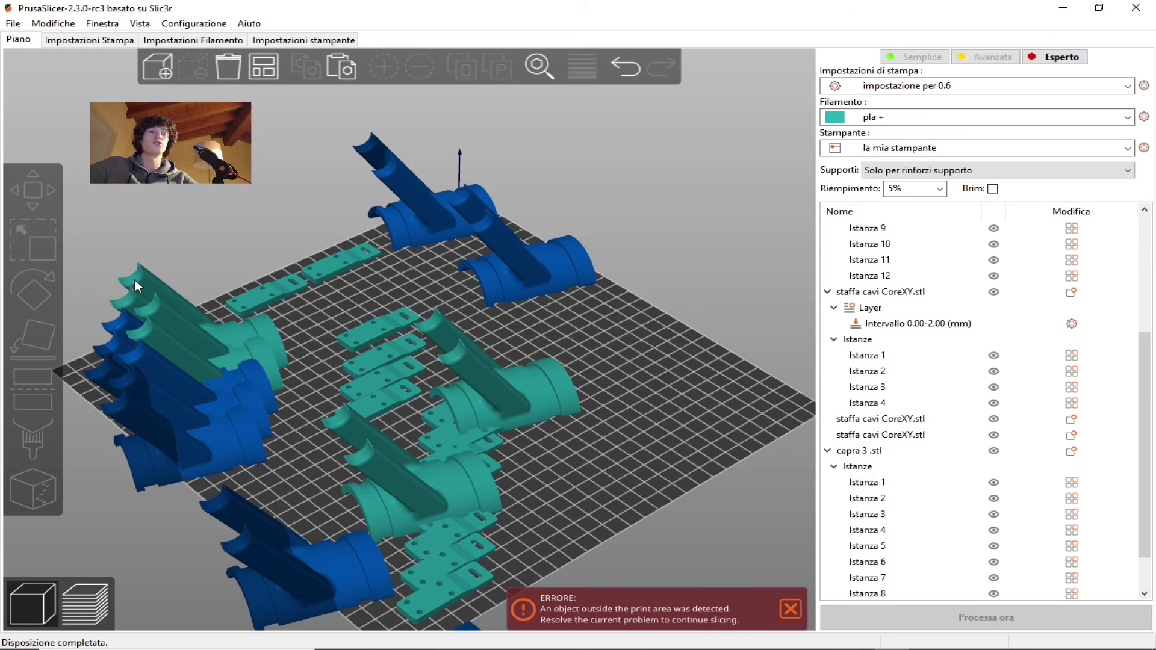
Step: Select all ten capra 3 instances and arrange only that selection into rows
{"action": "left_click", "coordinate": [863, 450]}
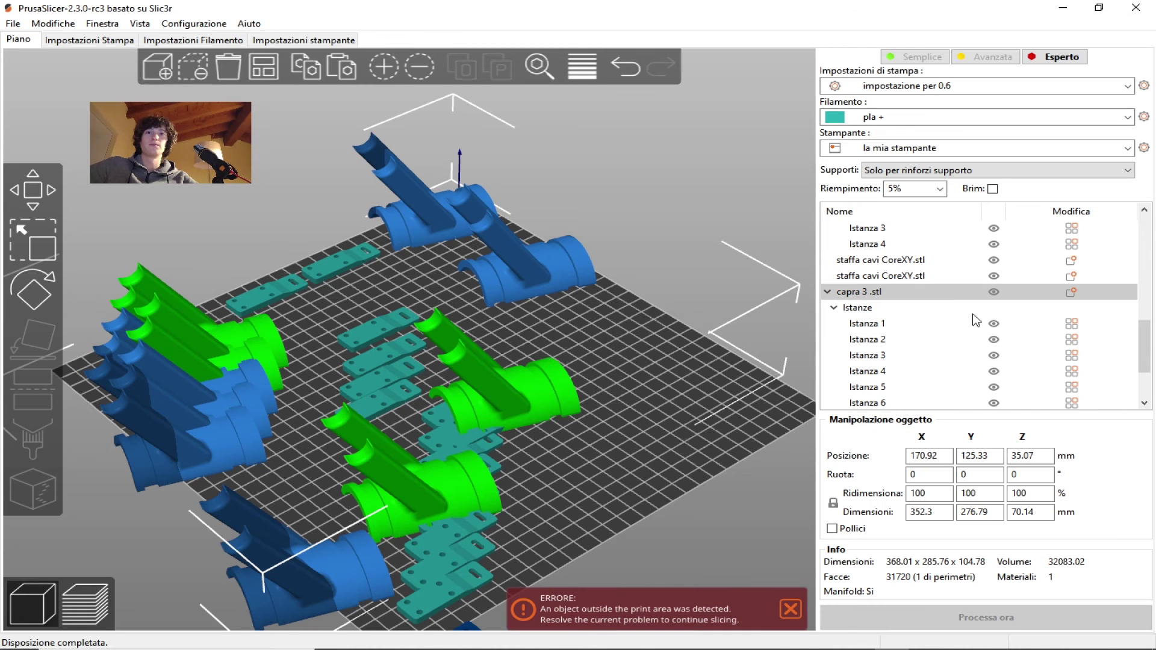
{"action": "scroll", "coordinate": [918, 291], "scroll_direction": "down", "scroll_amount": 2}
{"action": "scroll", "coordinate": [1004, 301], "scroll_direction": "up", "scroll_amount": 2}
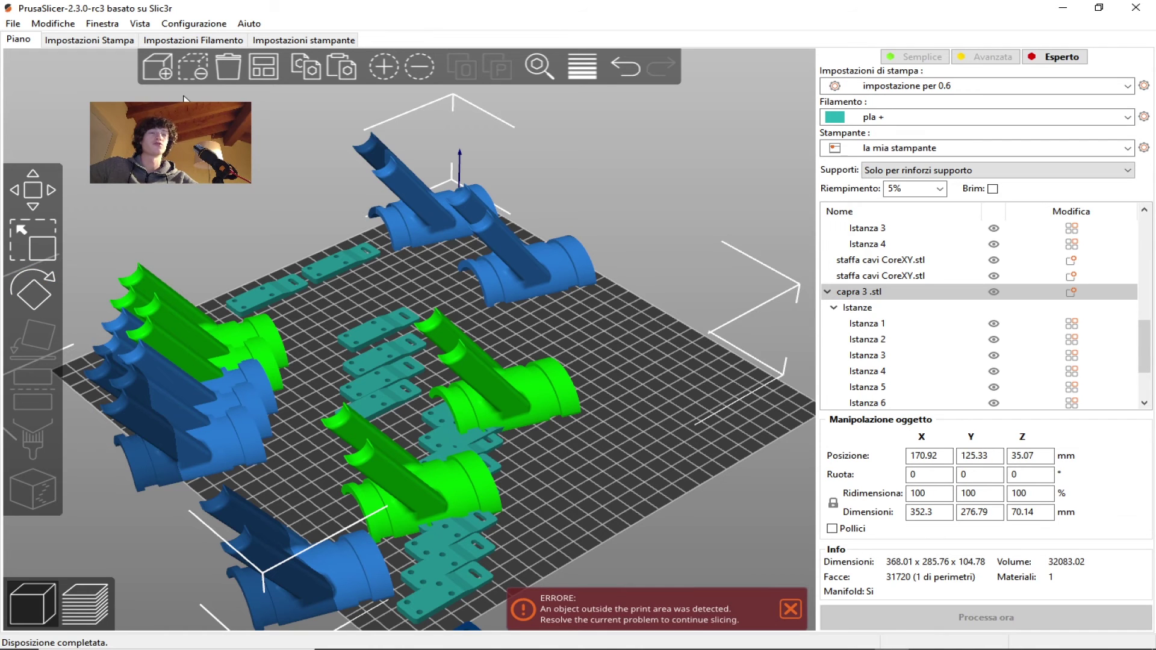
{"action": "key", "text": "ctrl+z"}
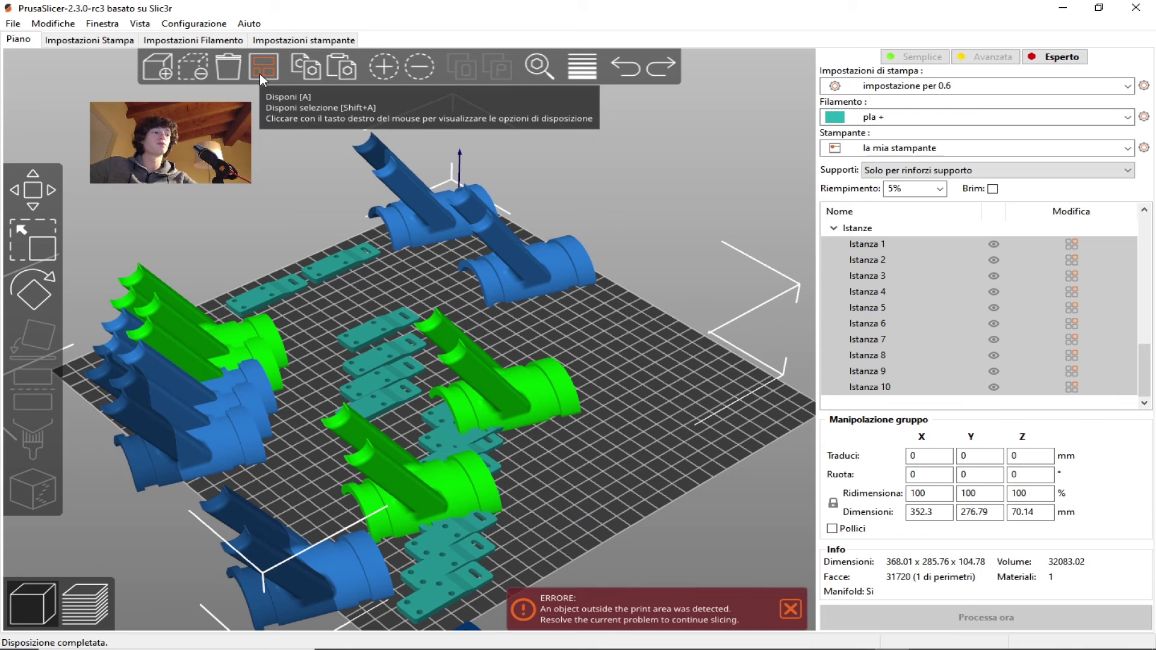
{"action": "key", "text": "a"}
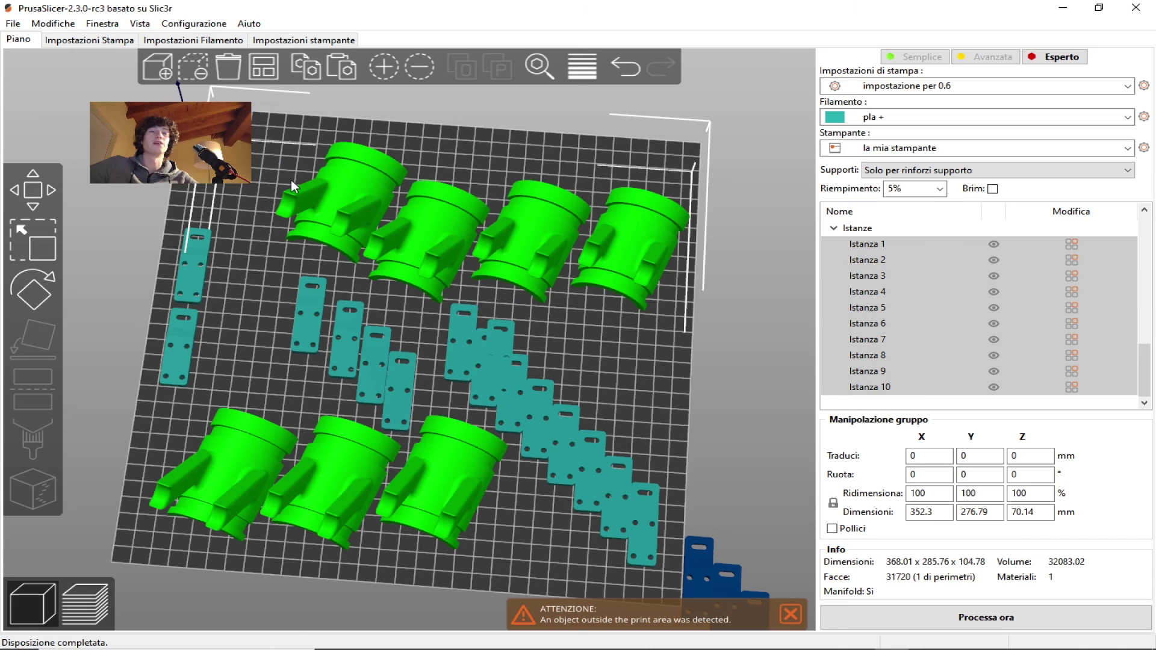
Step: Deselect everything and run Disponi to auto-arrange all brackets and capra 3 copies
{"action": "left_click", "coordinate": [399, 134]}
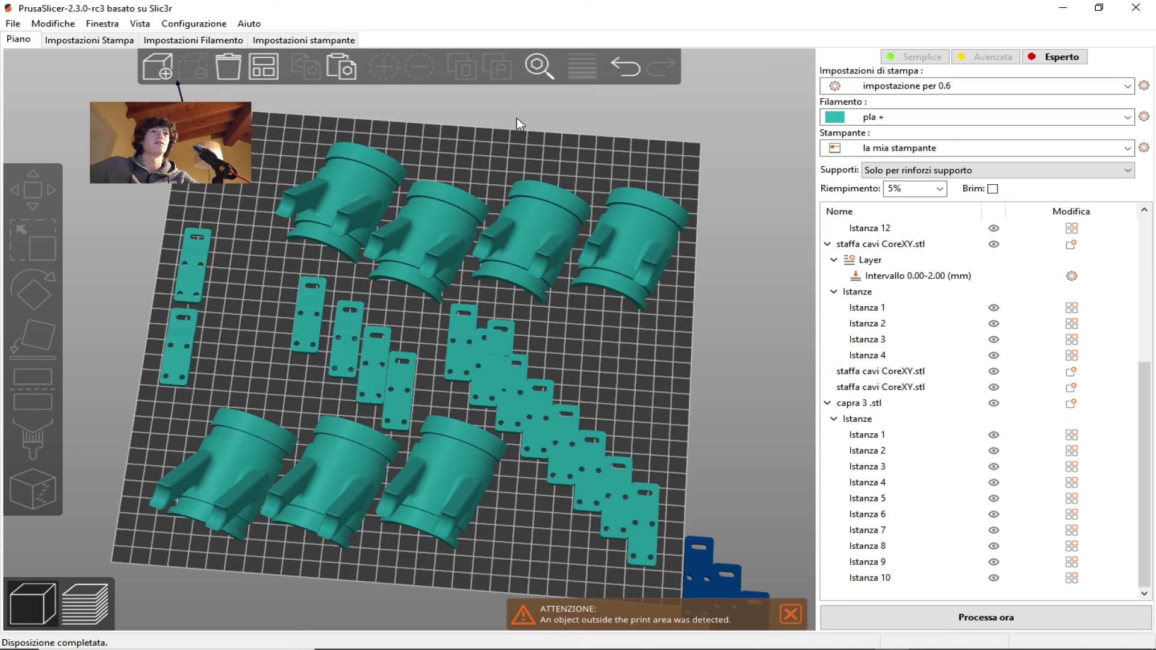
{"action": "left_click", "coordinate": [265, 68]}
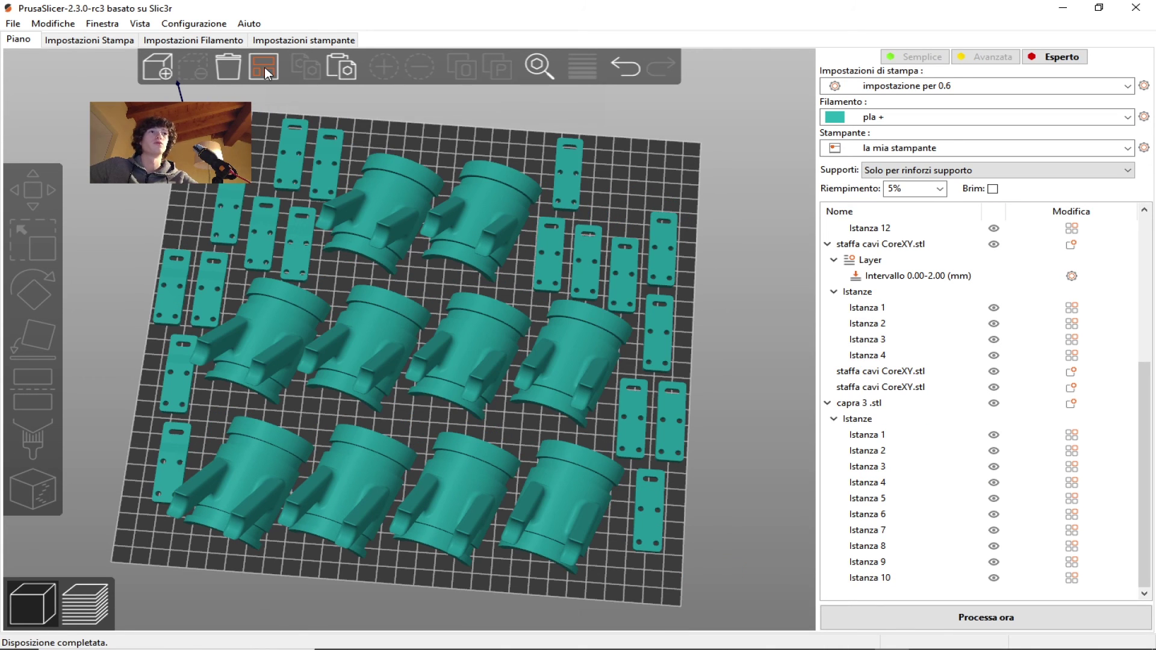
{"action": "scroll", "coordinate": [668, 328], "scroll_direction": "down", "scroll_amount": 3}
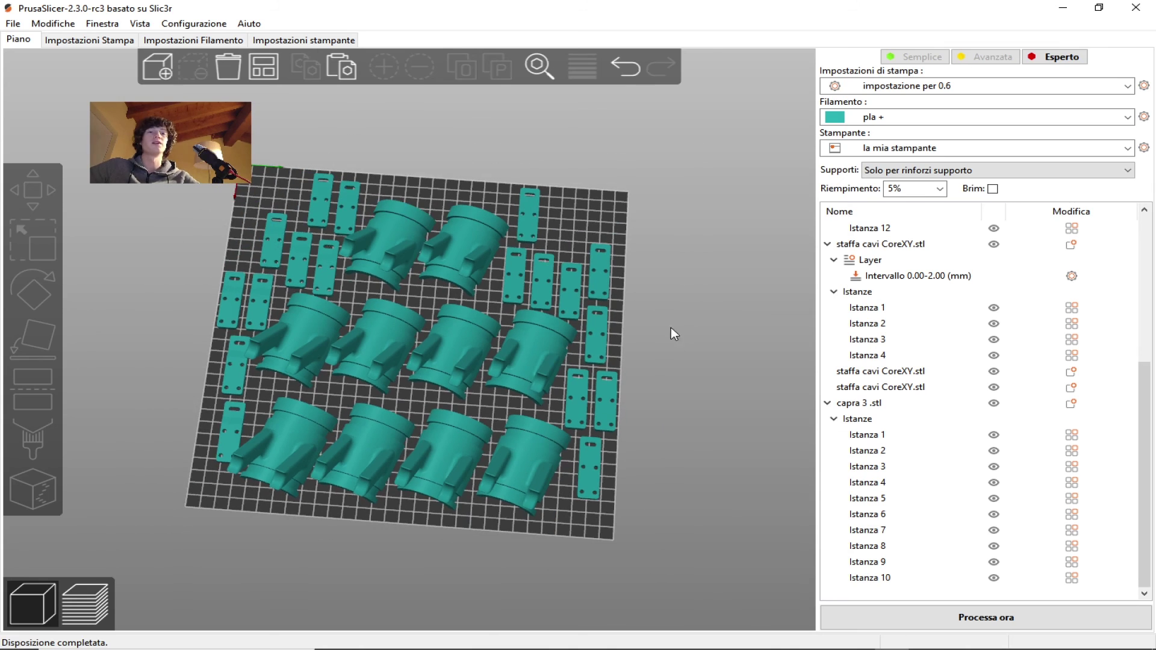
{"action": "middle_click_drag", "start_coordinate": [228, 223], "coordinate": [285, 246]}
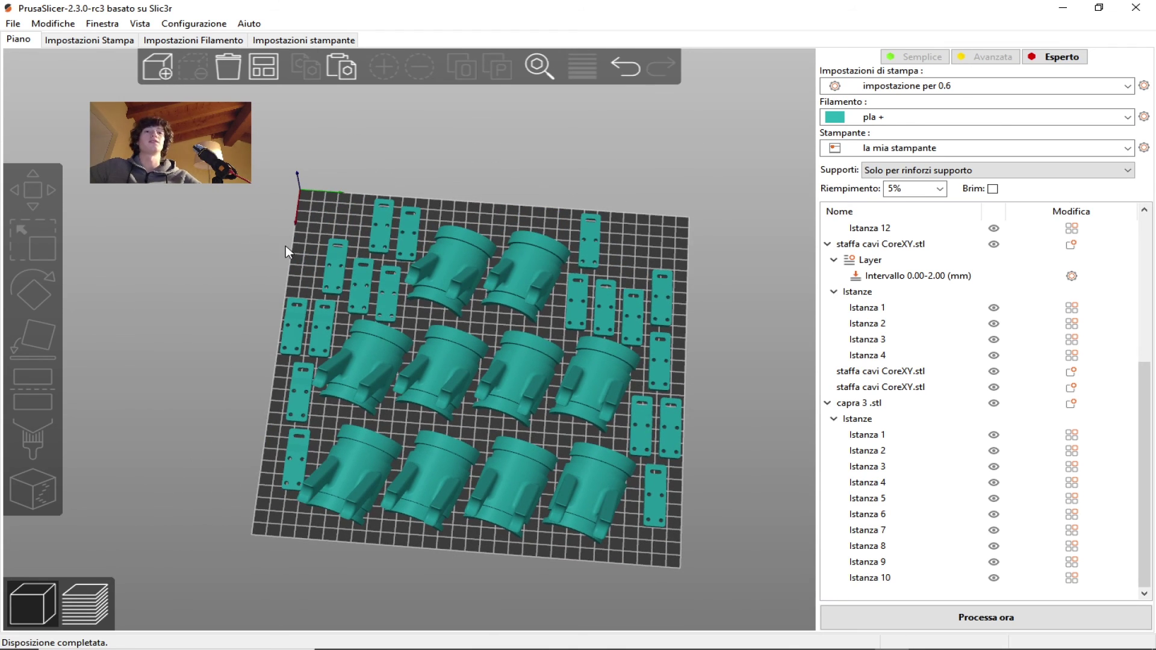